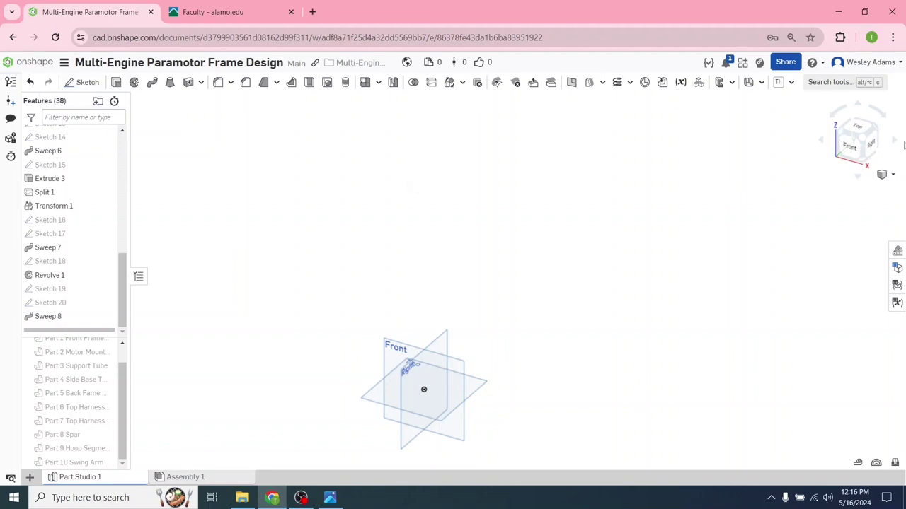
- Start Sketch 21 on the Front plane, viewed head-on, with the Line tool ready
{"action": "left_click", "coordinate": [858, 150]}
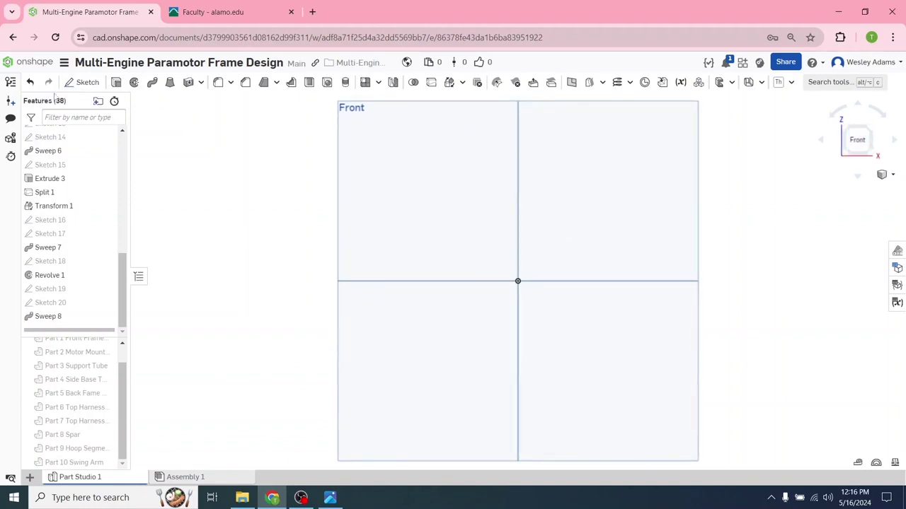
{"action": "left_click", "coordinate": [72, 85]}
{"action": "left_click", "coordinate": [425, 191]}
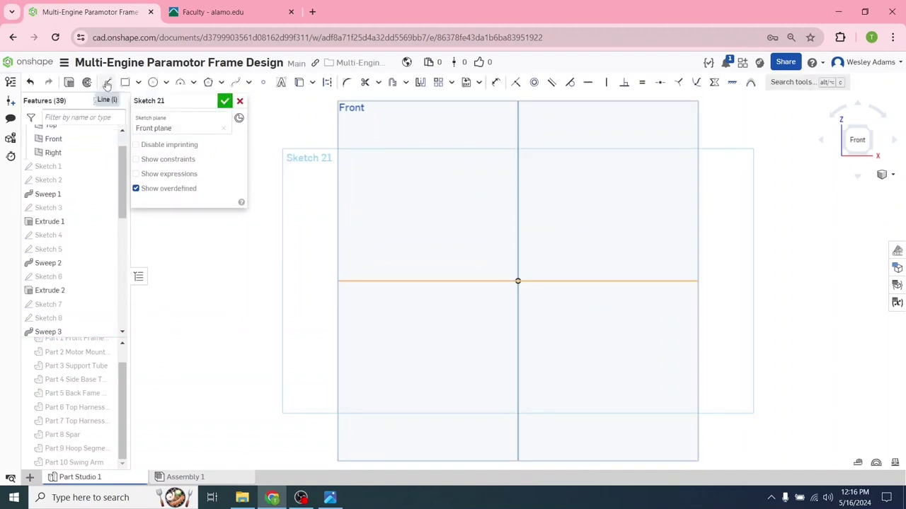
{"action": "left_click", "coordinate": [107, 83]}
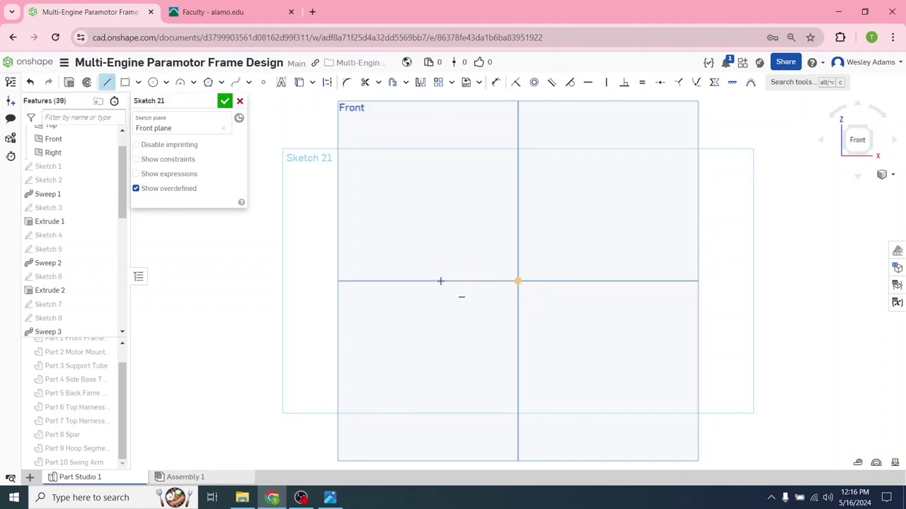
- Draw a closed four-line rectangle whose bottom edge lies on the horizontal axis, then zoom out
{"action": "left_click", "coordinate": [425, 281]}
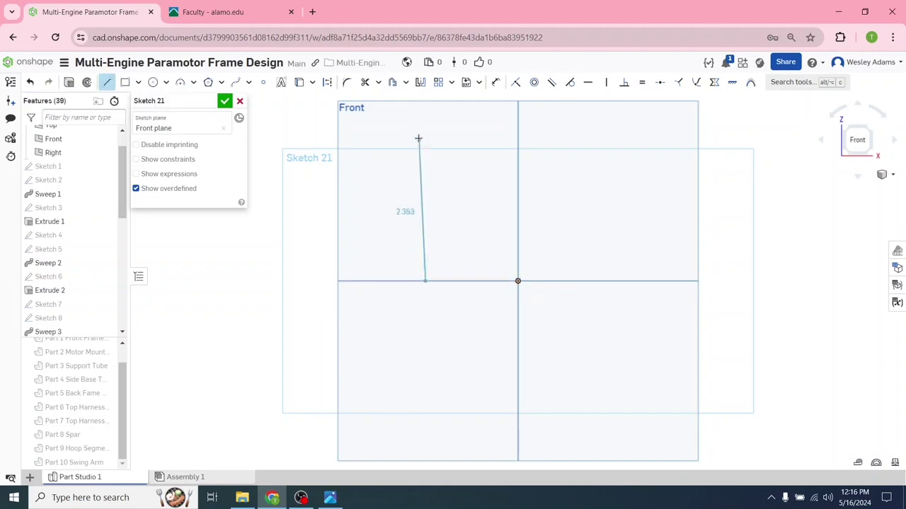
{"action": "left_click", "coordinate": [424, 101]}
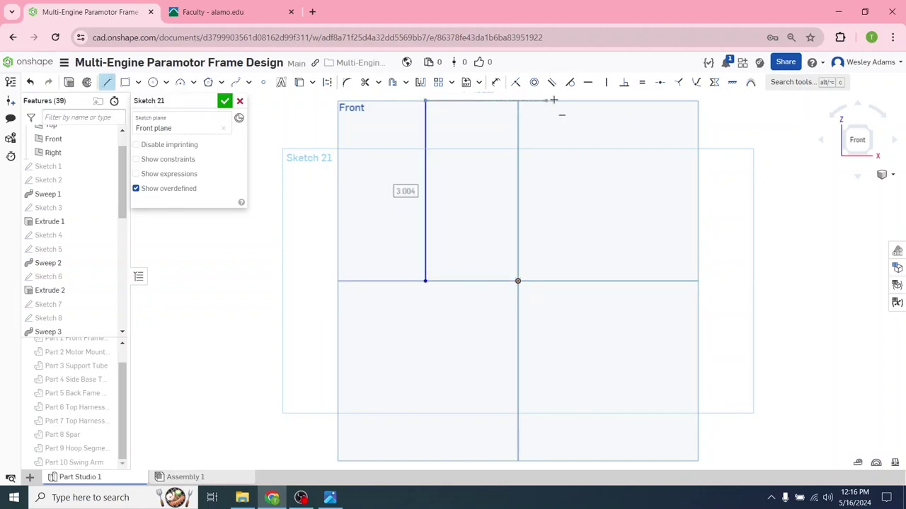
{"action": "left_click", "coordinate": [624, 100]}
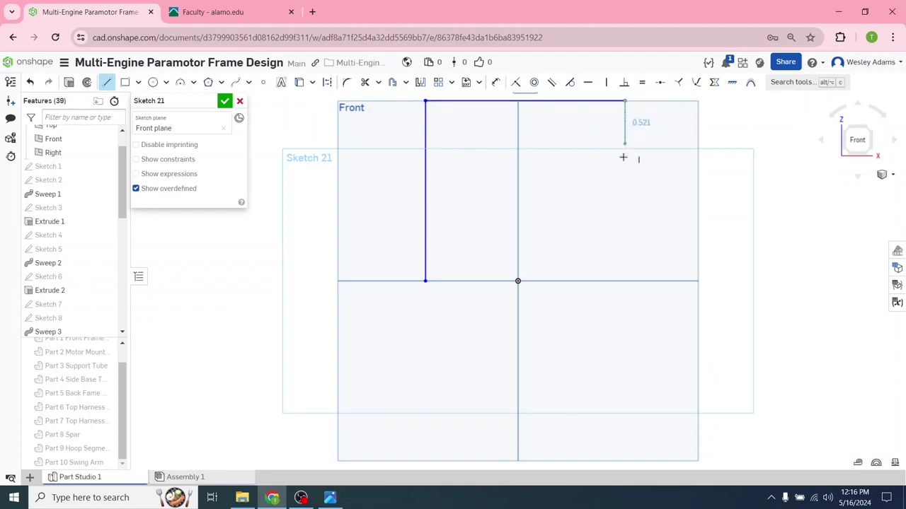
{"action": "left_click", "coordinate": [623, 281]}
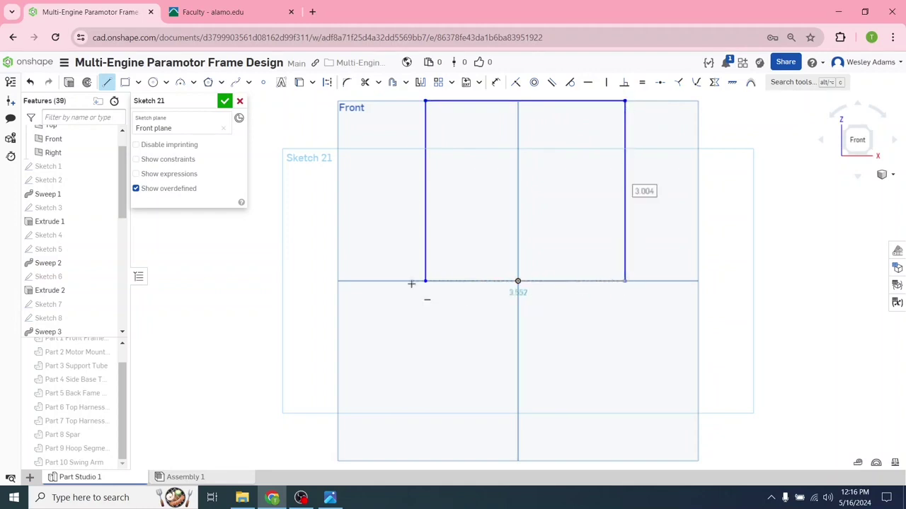
{"action": "left_click", "coordinate": [424, 281]}
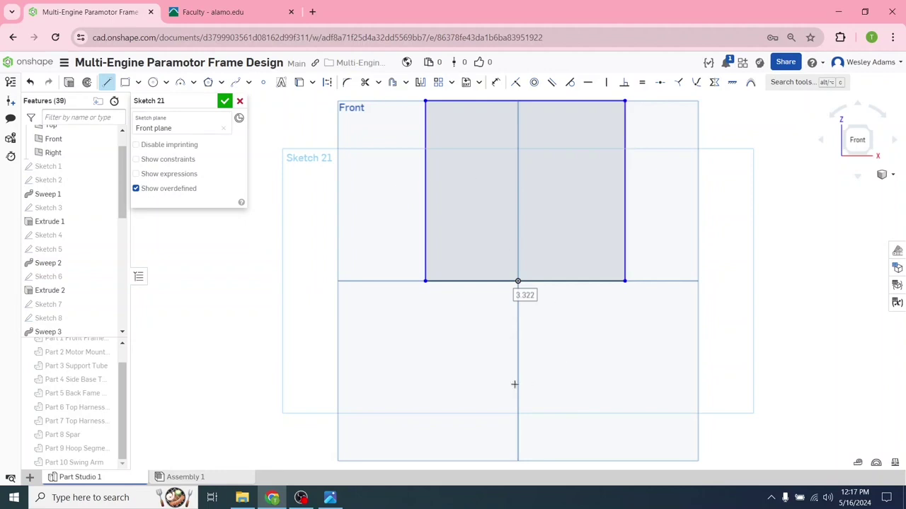
{"action": "scroll", "coordinate": [460, 378], "scroll_direction": "down", "scroll_amount": 2}
{"action": "scroll", "coordinate": [459, 378], "scroll_direction": "down", "scroll_amount": 1}
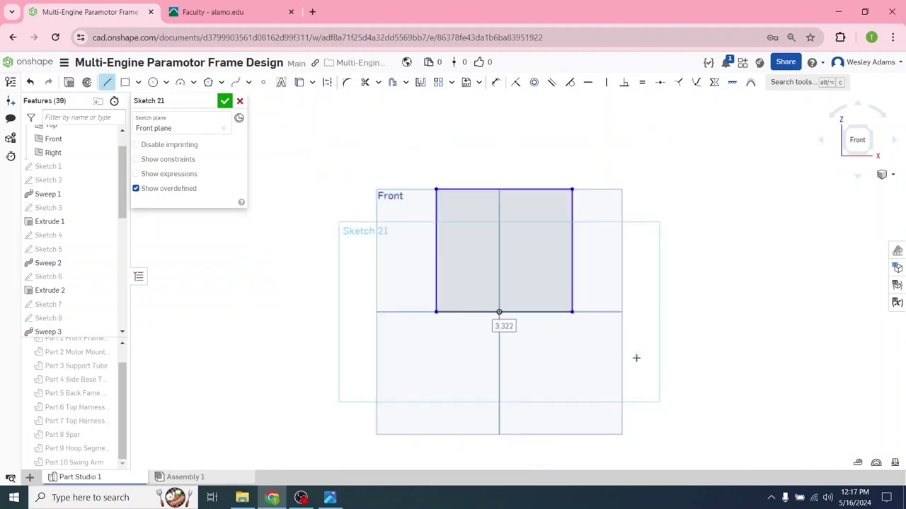
{"action": "middle_click_drag", "start_coordinate": [710, 319], "coordinate": [665, 340]}
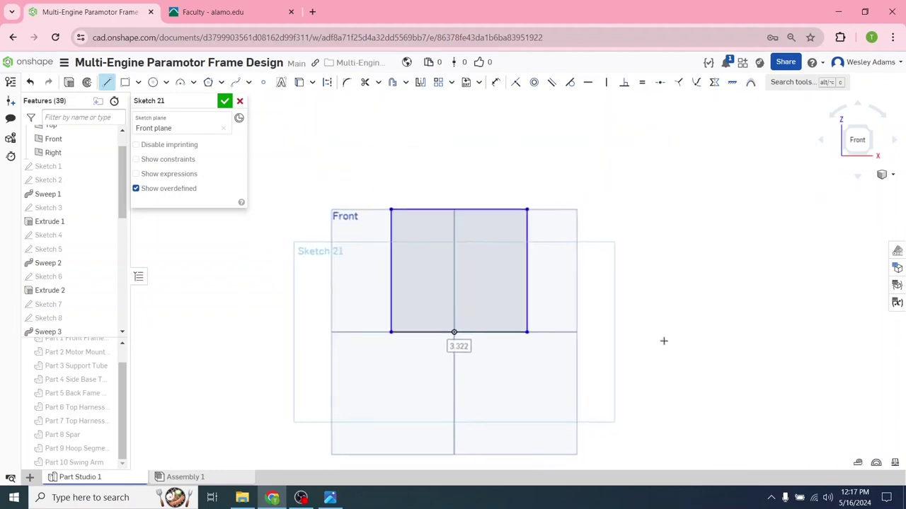
- Dimension the rectangle's left edge to a height of 12 in
{"action": "left_click", "coordinate": [496, 83]}
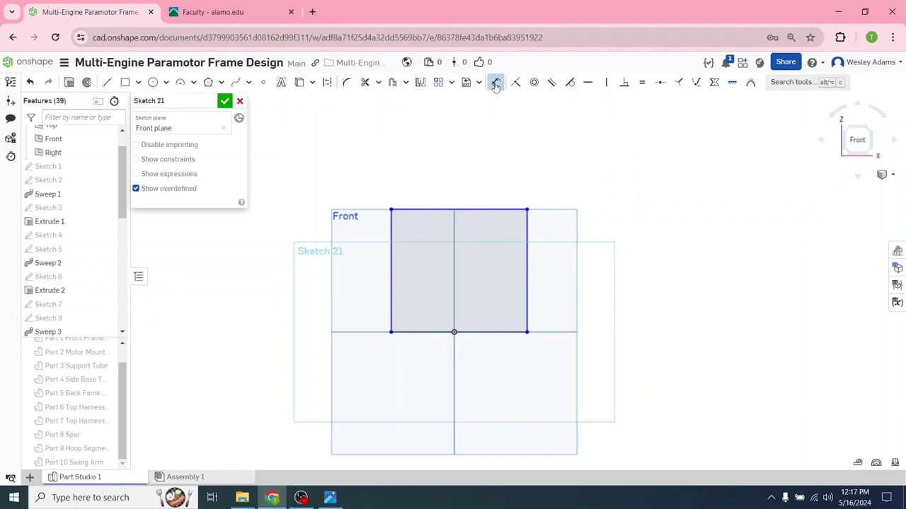
{"action": "left_click", "coordinate": [392, 270]}
{"action": "left_click", "coordinate": [290, 269]}
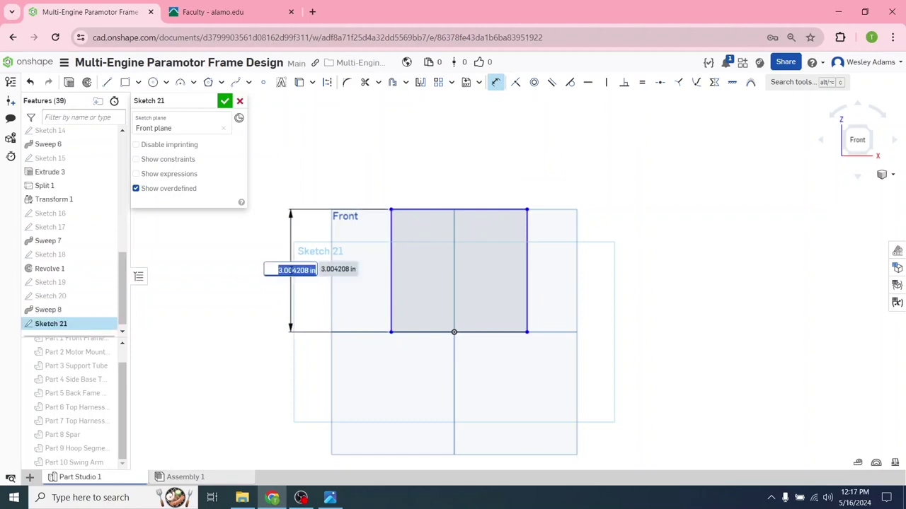
{"action": "type", "text": "12"}
{"action": "key", "text": "Return"}
{"action": "scroll", "coordinate": [413, 275], "scroll_direction": "down", "scroll_amount": 5}
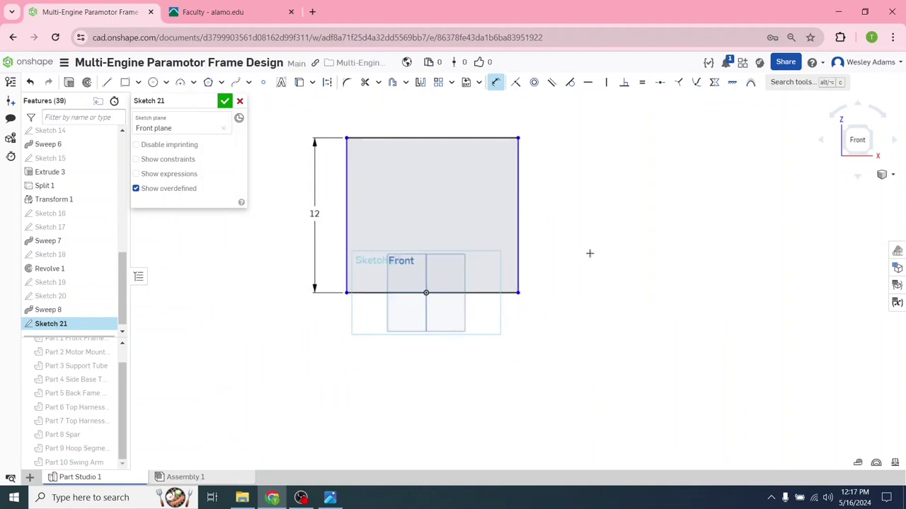
{"action": "middle_click_drag", "start_coordinate": [589, 254], "coordinate": [618, 322]}
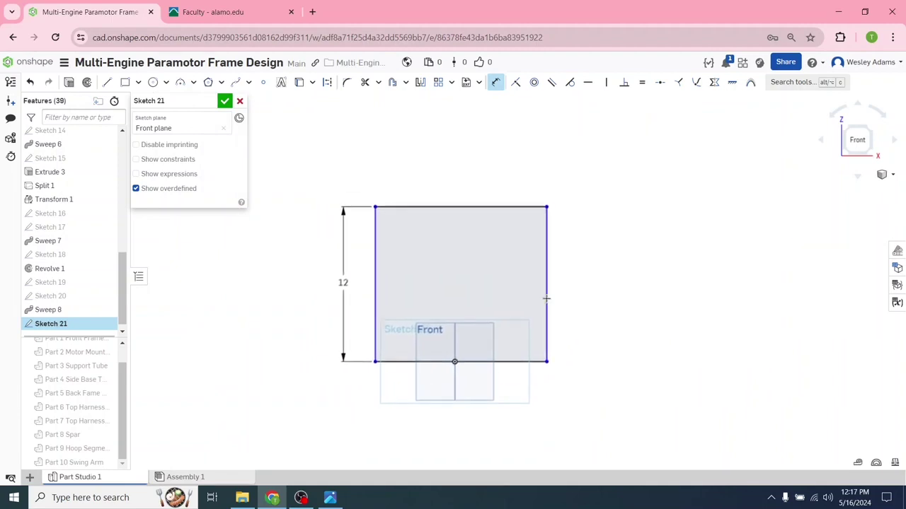
{"action": "scroll", "coordinate": [429, 253], "scroll_direction": "down", "scroll_amount": 2}
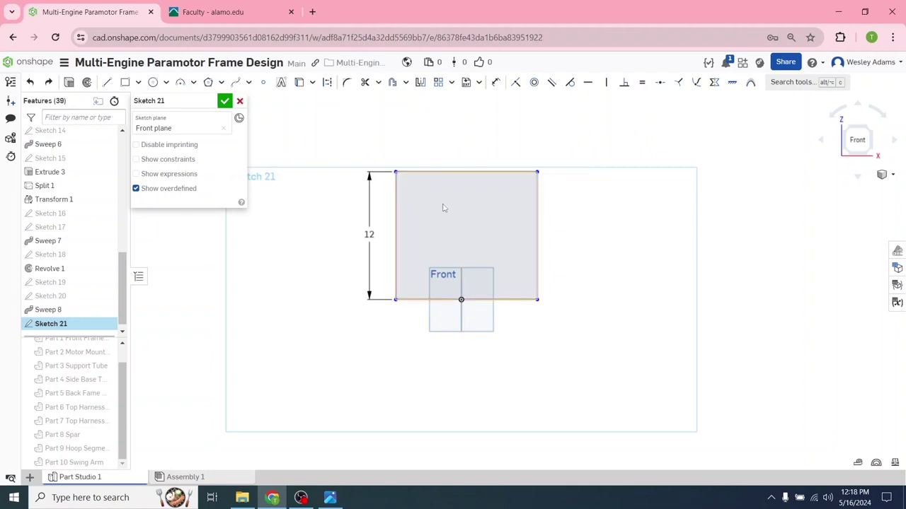
- Dimension the rectangle's right edge 4.5 in from the origin
{"action": "left_click", "coordinate": [497, 84]}
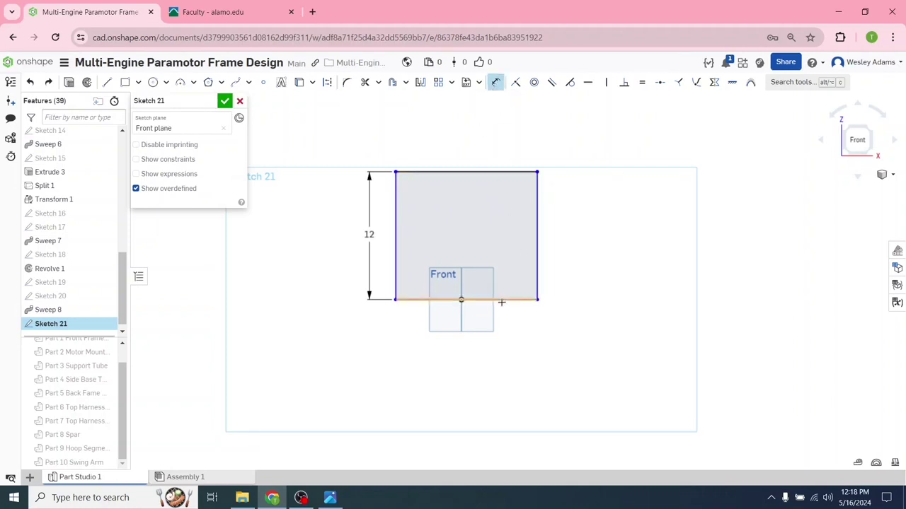
{"action": "left_click", "coordinate": [537, 274]}
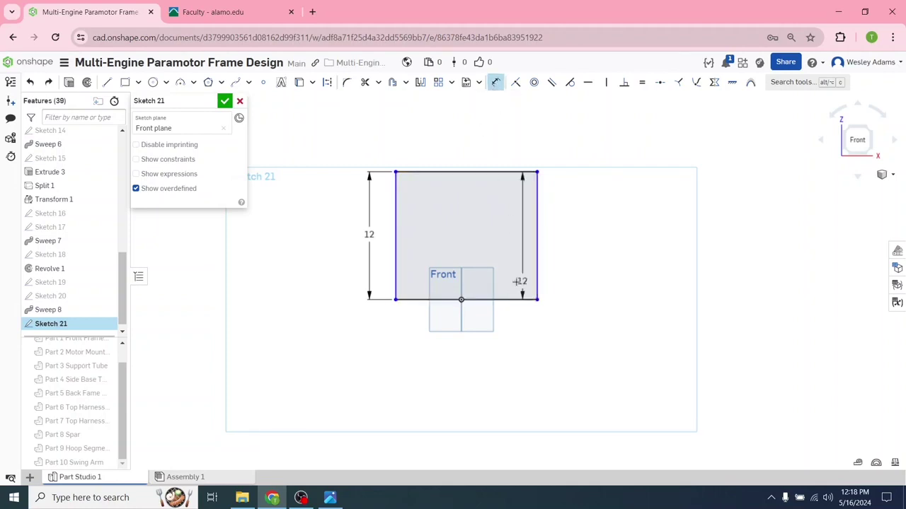
{"action": "left_click", "coordinate": [462, 299]}
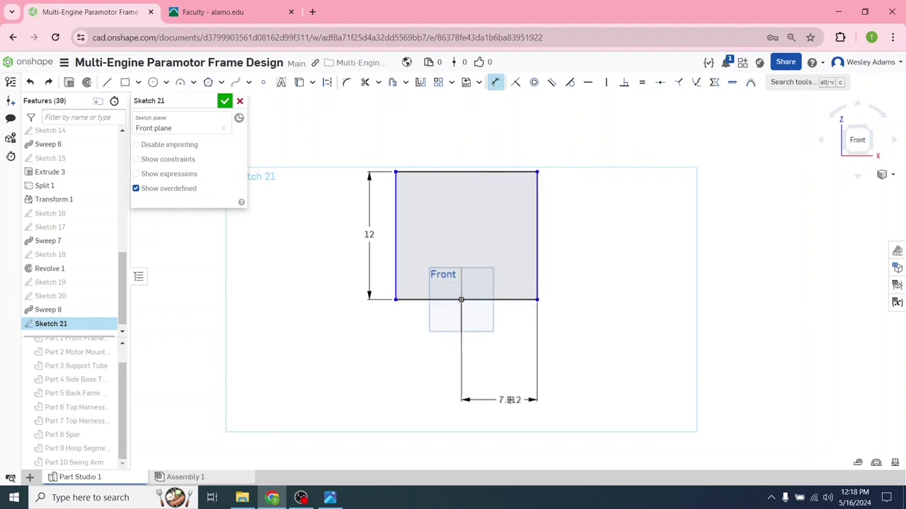
{"action": "left_click", "coordinate": [469, 410]}
{"action": "type", "text": "2"}
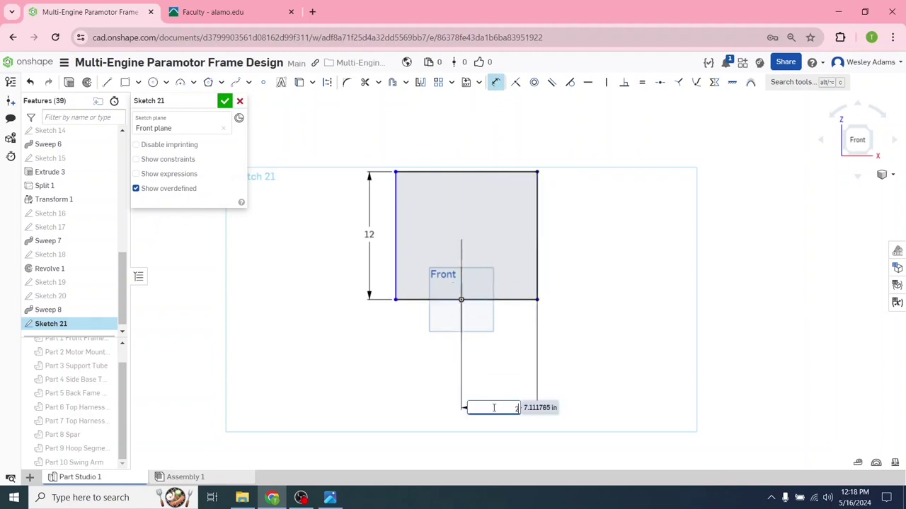
{"action": "key", "text": "Return"}
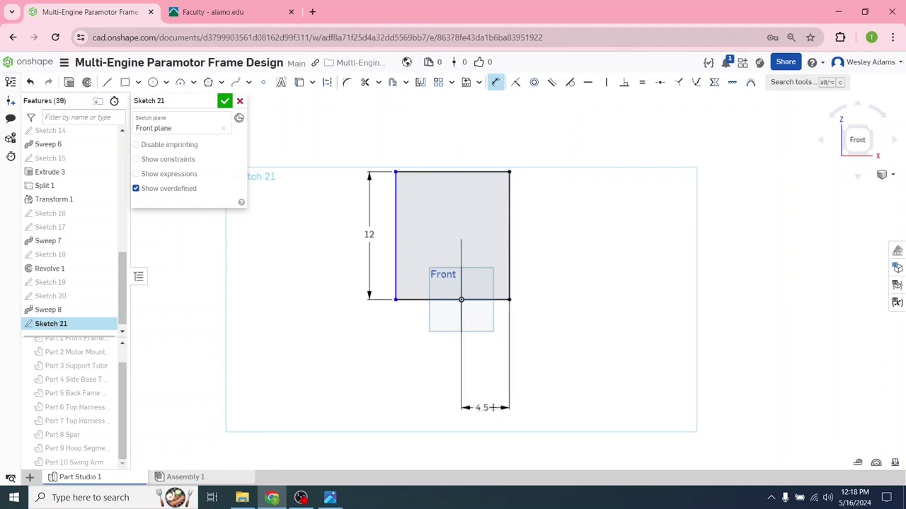
- Dimension the left edge 4.5 in from the origin and accept the 9 in top width
{"action": "left_click", "coordinate": [399, 283]}
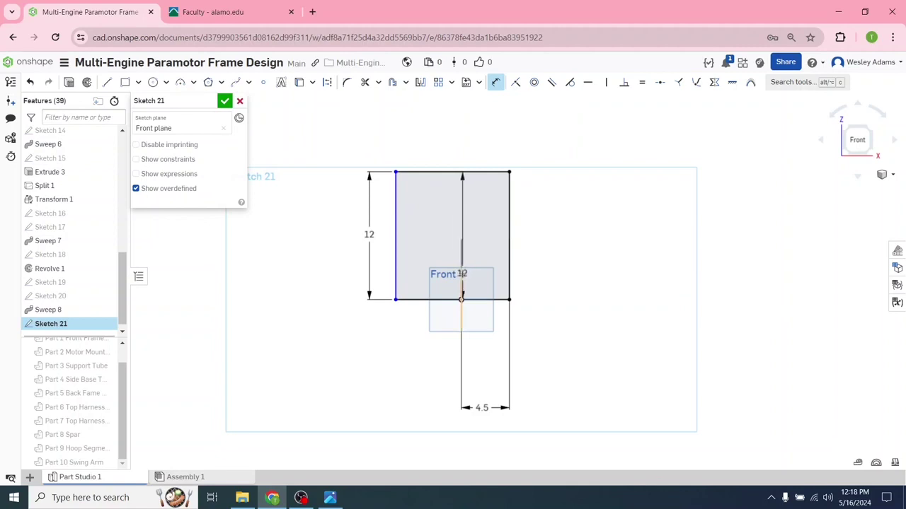
{"action": "left_click", "coordinate": [462, 299]}
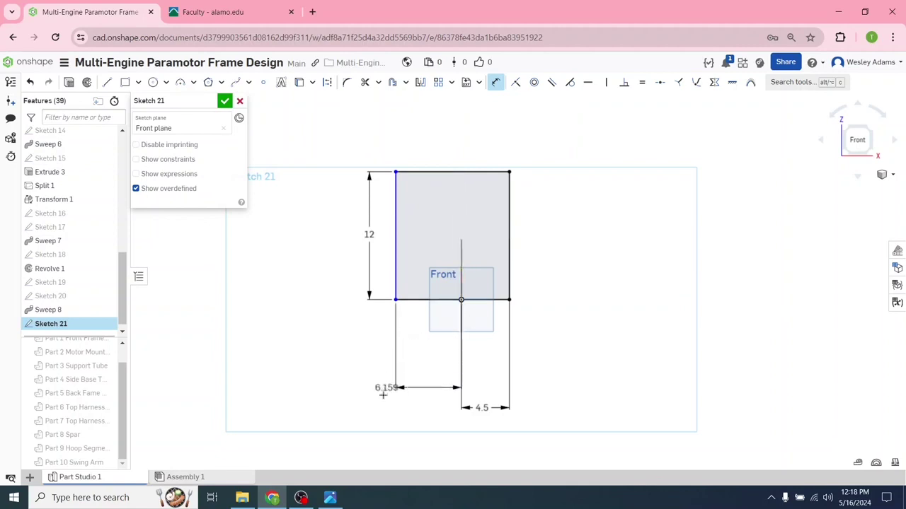
{"action": "left_click", "coordinate": [354, 402]}
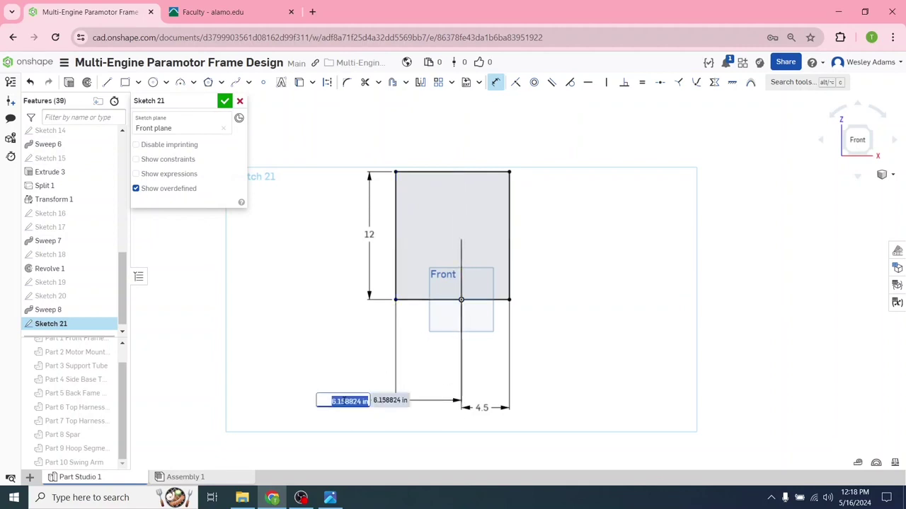
{"action": "type", "text": "4"}
{"action": "key", "text": "Return"}
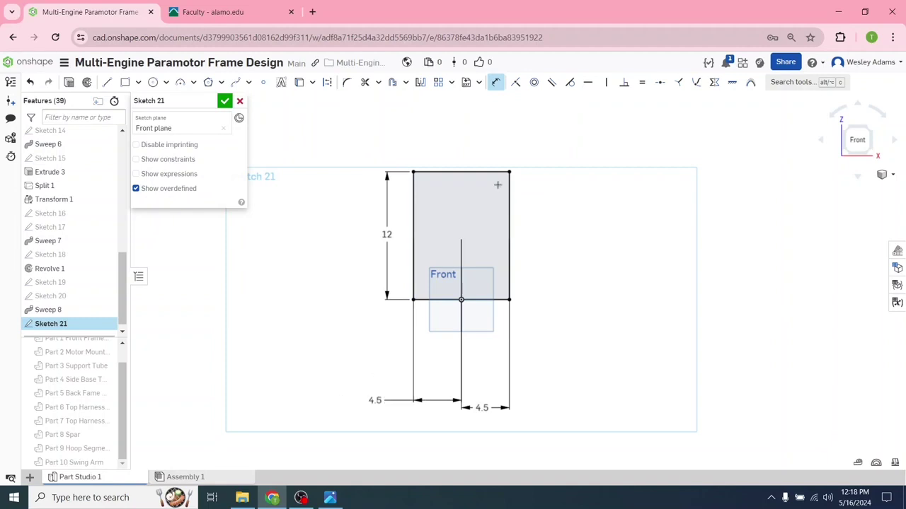
{"action": "left_click", "coordinate": [459, 171]}
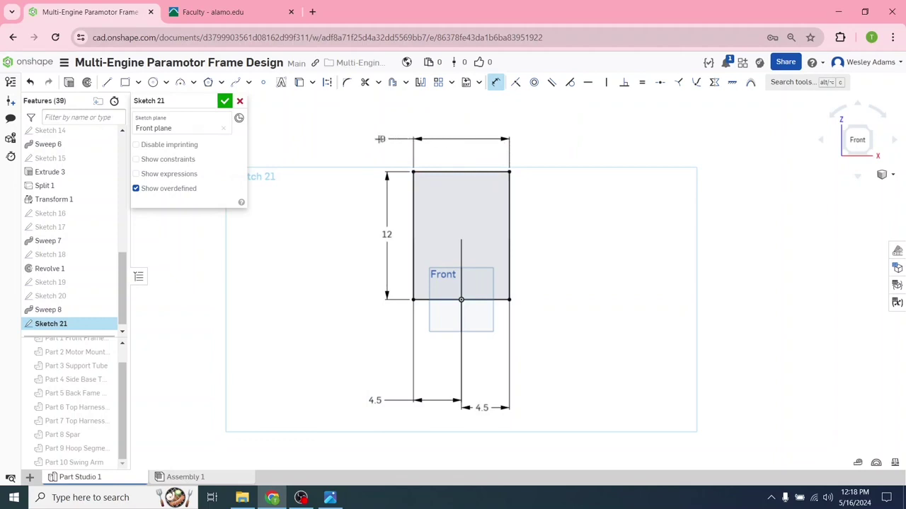
{"action": "left_click", "coordinate": [461, 140]}
{"action": "key", "text": "Return"}
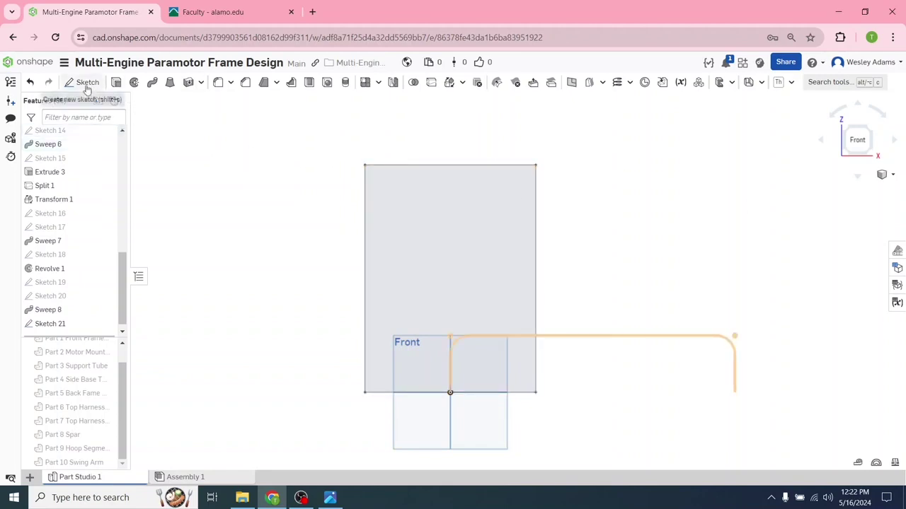
- Start Sketch 22 on the Front plane with center-point circles near all four rectangle corners
{"action": "left_click", "coordinate": [83, 82]}
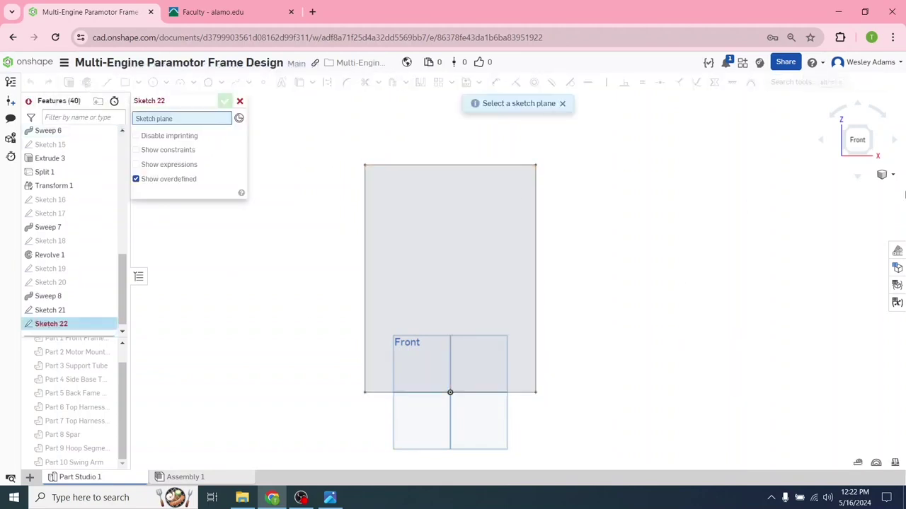
{"action": "left_click", "coordinate": [497, 435]}
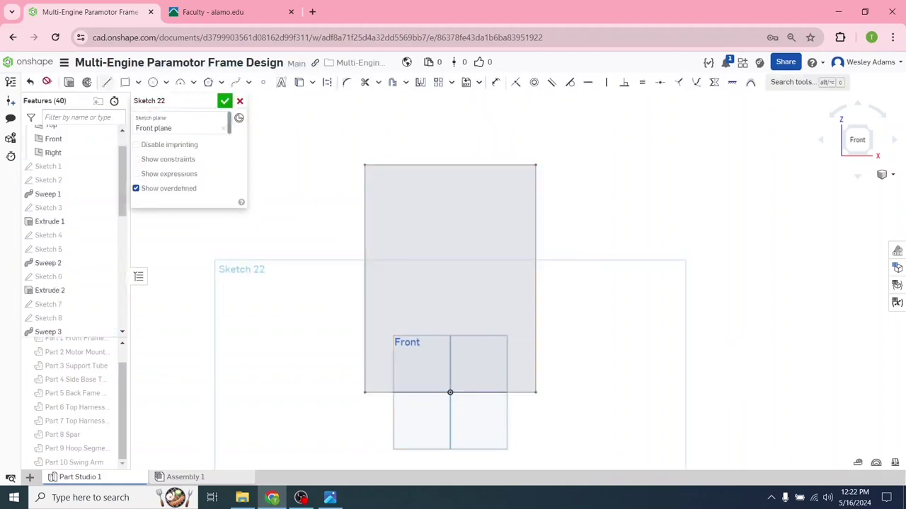
{"action": "left_click", "coordinate": [152, 82]}
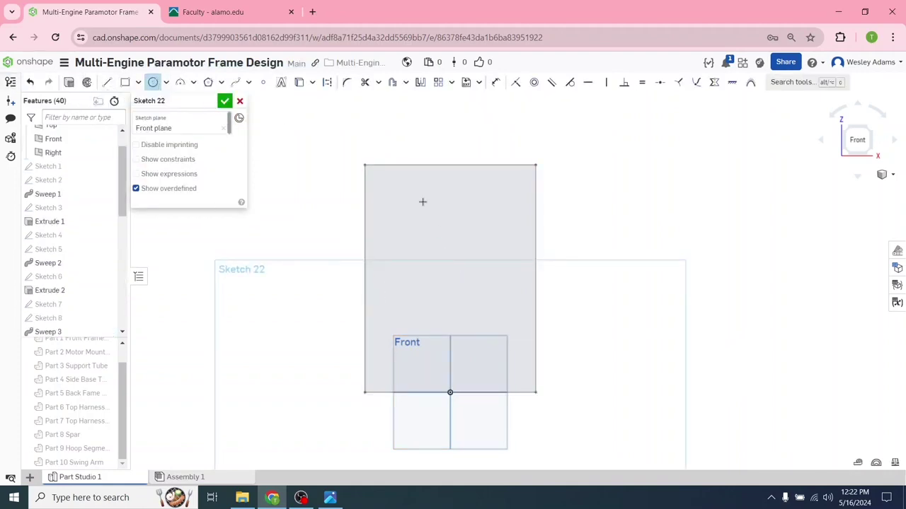
{"action": "left_click", "coordinate": [372, 174]}
{"action": "left_click", "coordinate": [374, 176]}
{"action": "left_click", "coordinate": [524, 175]}
{"action": "left_click", "coordinate": [524, 177]}
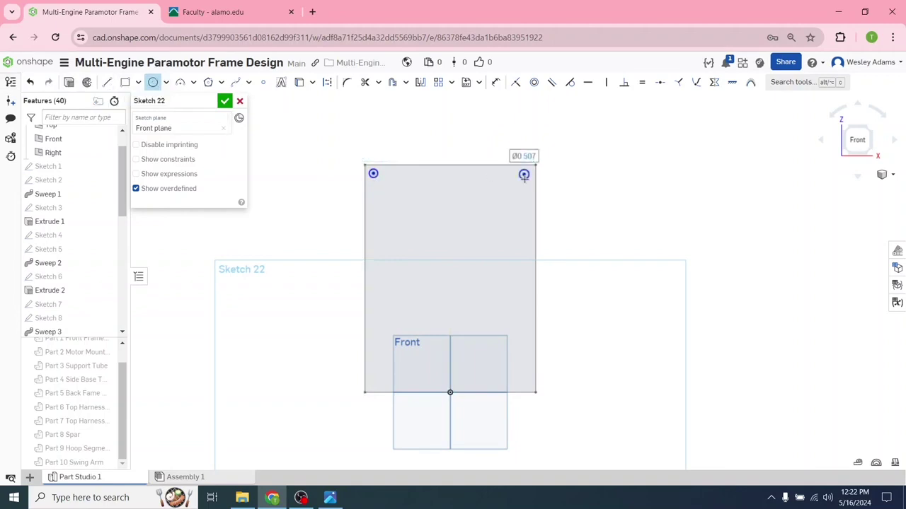
{"action": "left_click", "coordinate": [370, 382]}
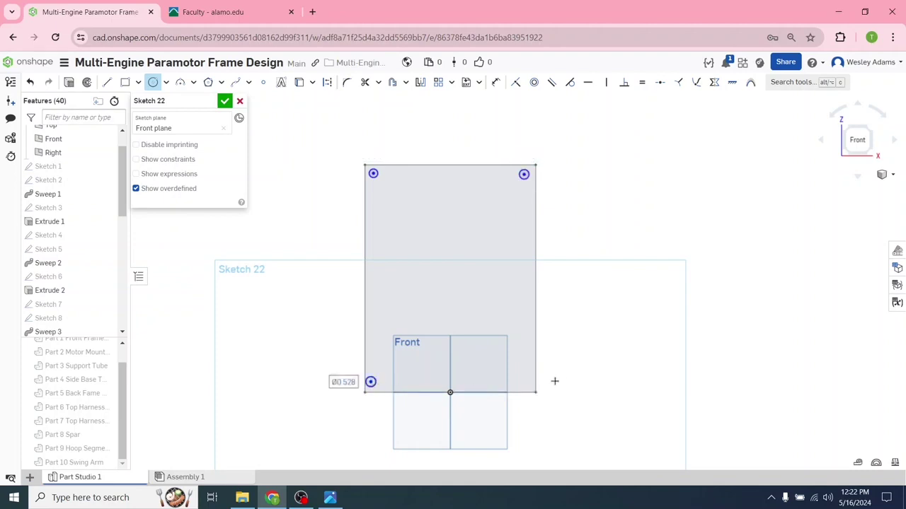
{"action": "left_click", "coordinate": [523, 382]}
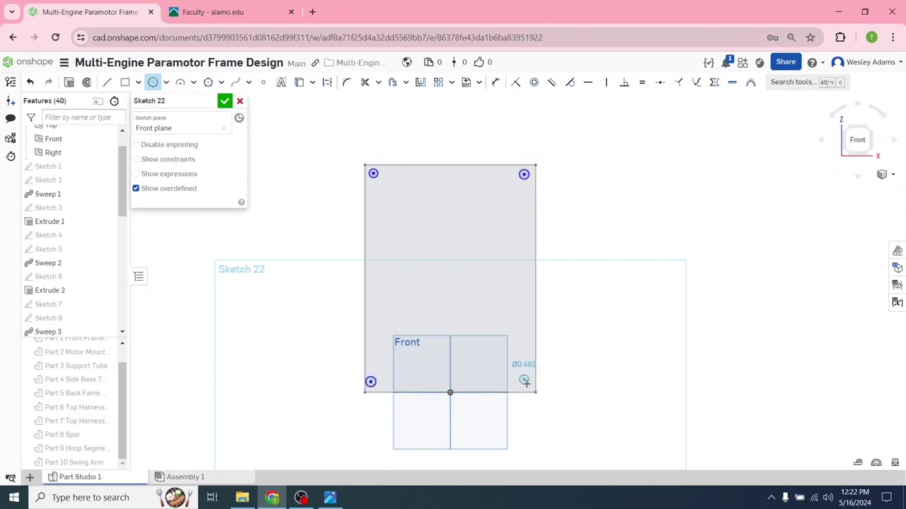
{"action": "left_click", "coordinate": [524, 381]}
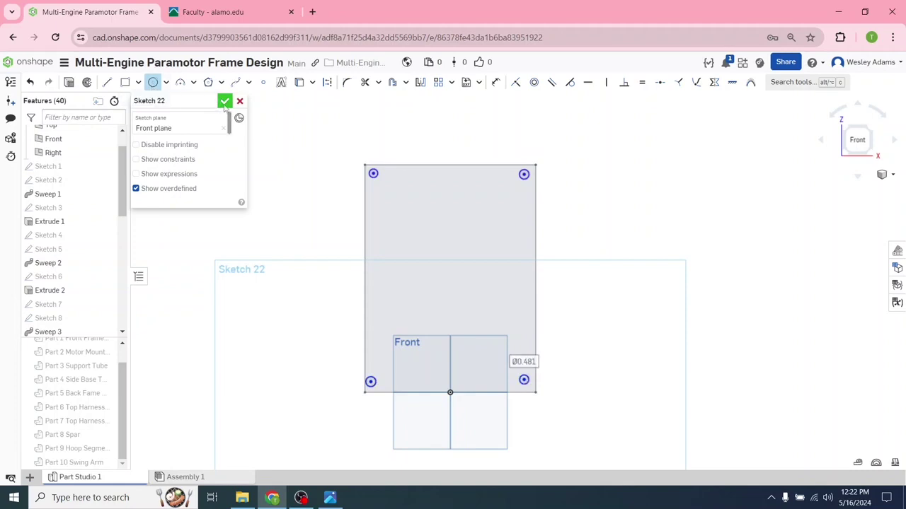
- Give the top-right and top-left circles a 0.315 in diameter
{"action": "left_click", "coordinate": [496, 82]}
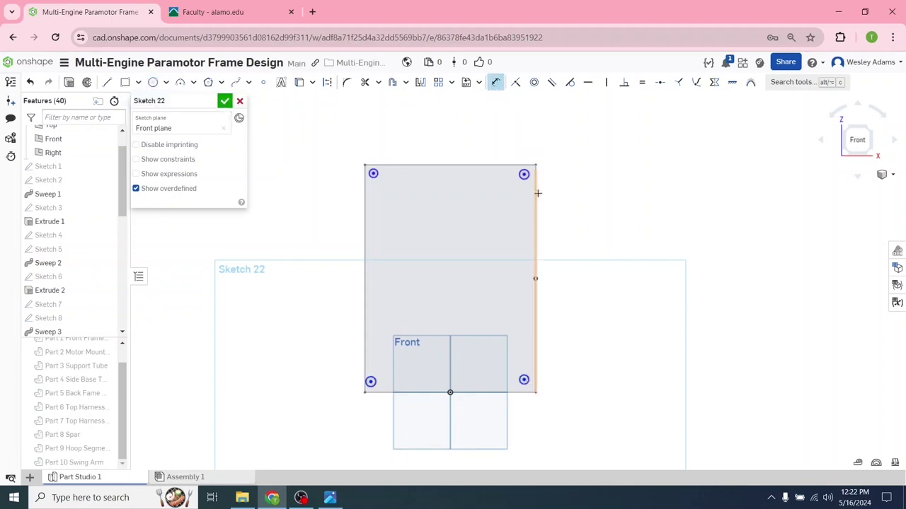
{"action": "left_click", "coordinate": [525, 175]}
{"action": "left_click", "coordinate": [600, 190]}
{"action": "key", "text": "BackSpace"}
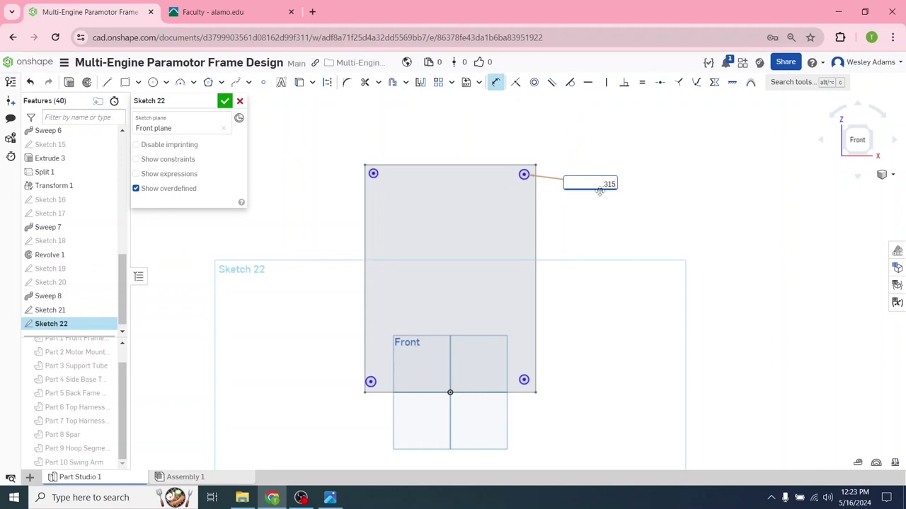
{"action": "type", "text": ".315"}
{"action": "key", "text": "Return"}
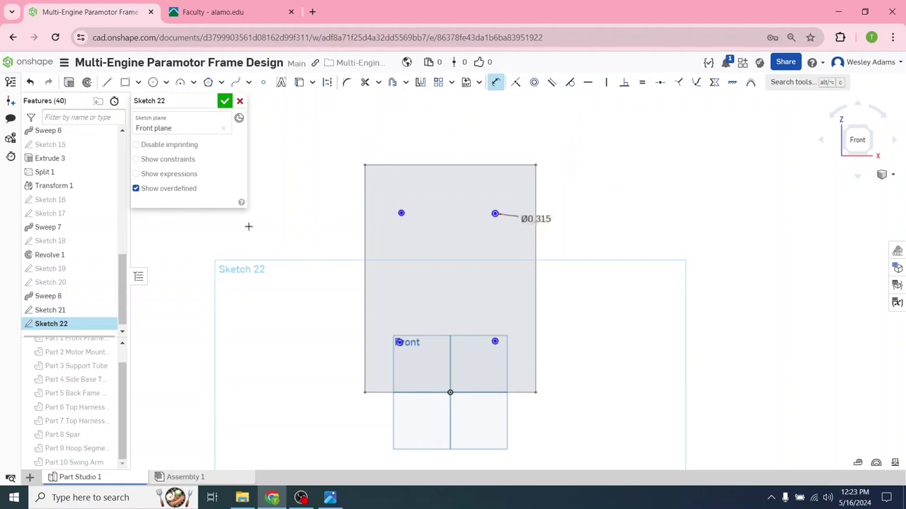
{"action": "scroll", "coordinate": [421, 200], "scroll_direction": "up", "scroll_amount": 3}
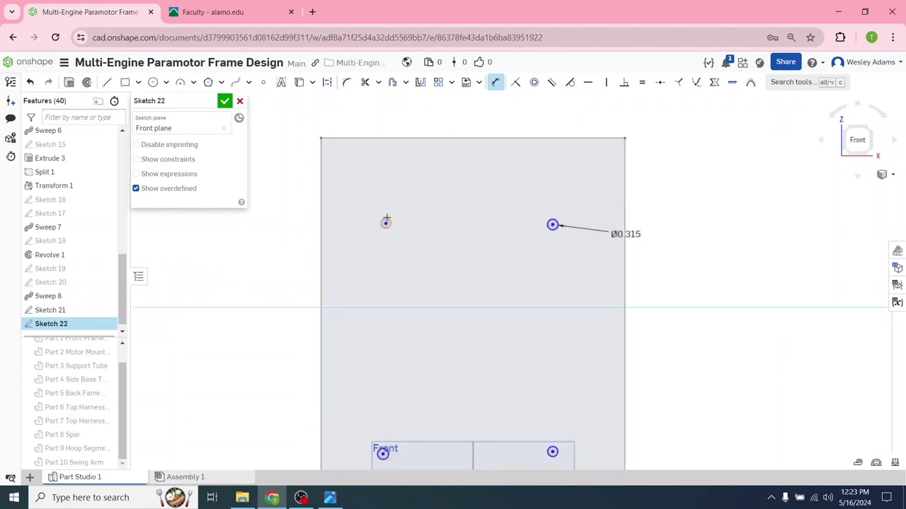
{"action": "left_click", "coordinate": [386, 220]}
{"action": "left_click", "coordinate": [269, 231]}
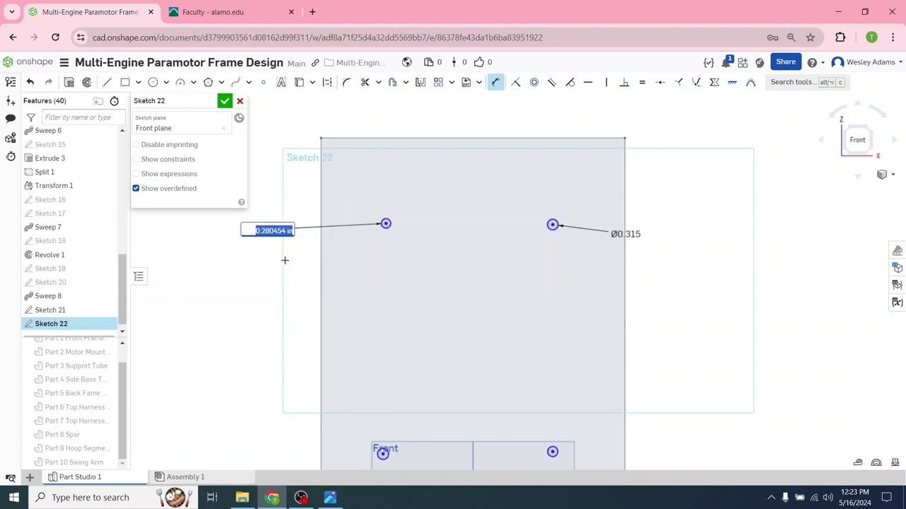
{"action": "key", "text": "BackSpace"}
{"action": "type", "text": ".315"}
{"action": "key", "text": "Return"}
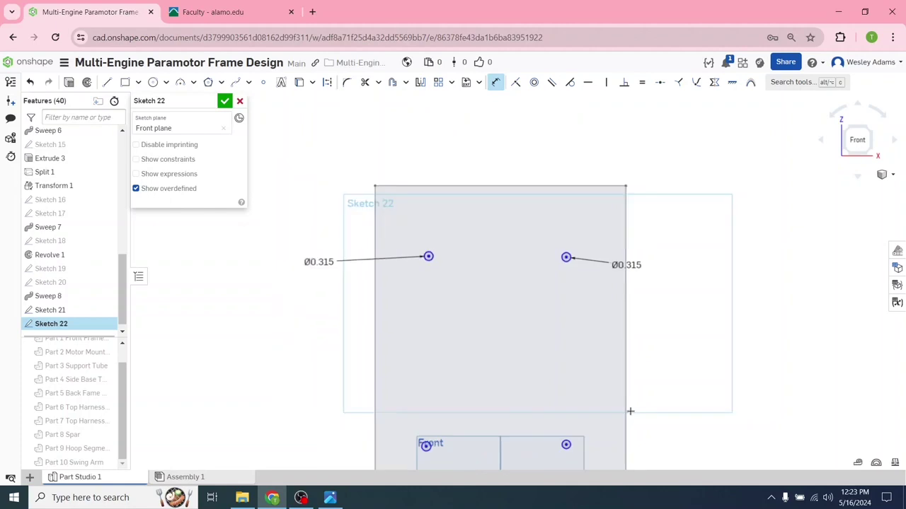
- Give the bottom-right and bottom-left circles a 0.315 in diameter
{"action": "scroll", "coordinate": [581, 303], "scroll_direction": "down", "scroll_amount": 2}
{"action": "left_click", "coordinate": [534, 332]}
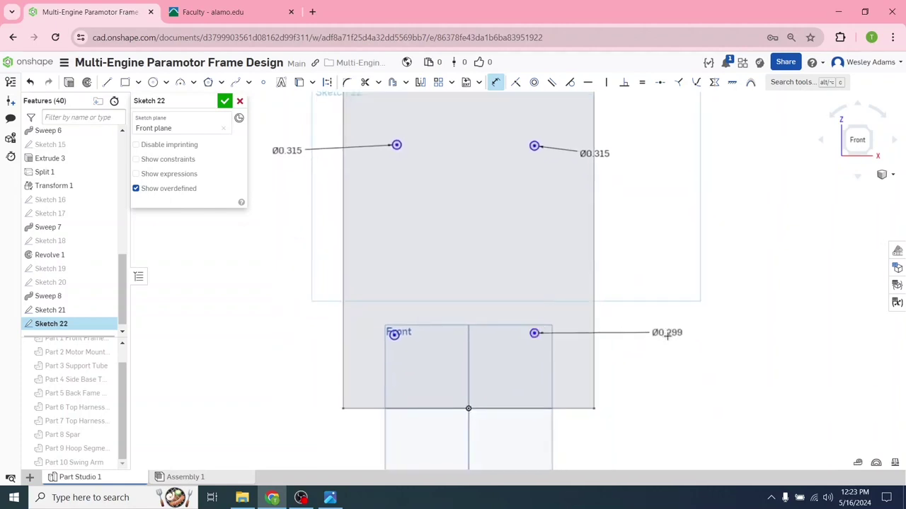
{"action": "left_click", "coordinate": [666, 352]}
{"action": "key", "text": "BackSpace"}
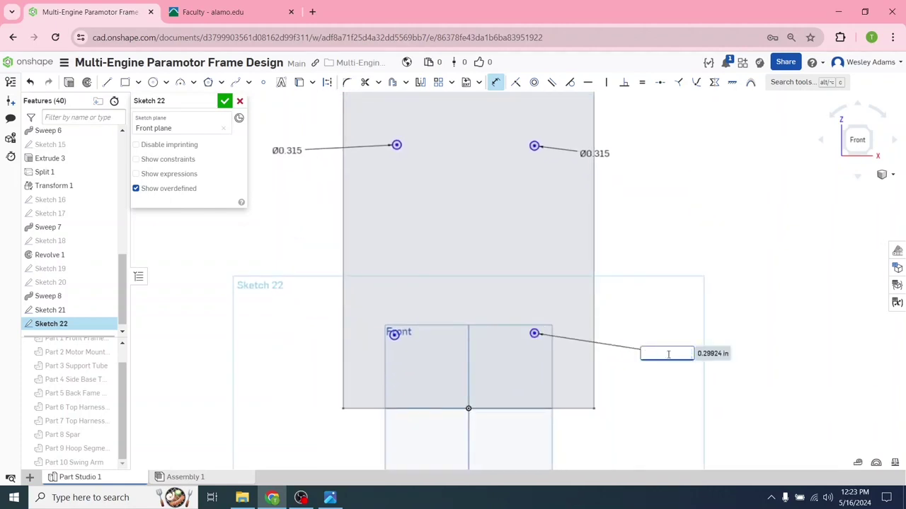
{"action": "type", "text": ".315"}
{"action": "key", "text": "Return"}
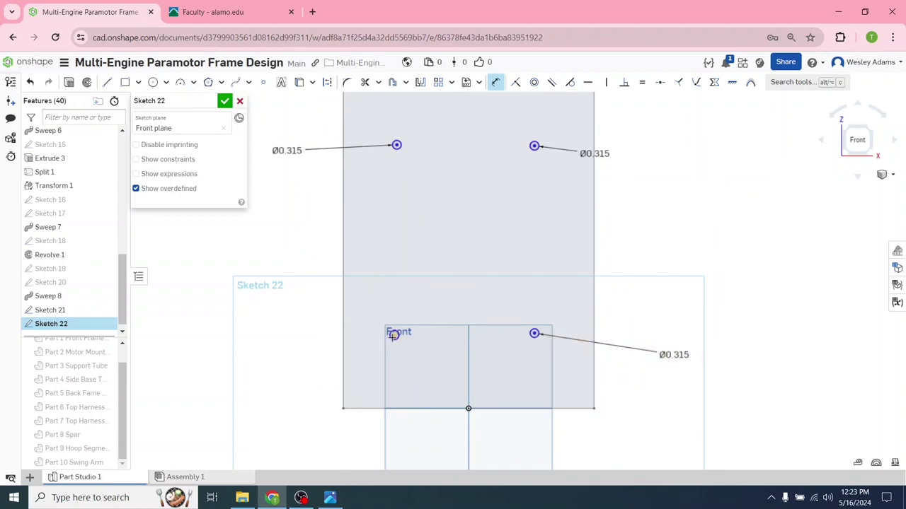
{"action": "left_click", "coordinate": [390, 338]}
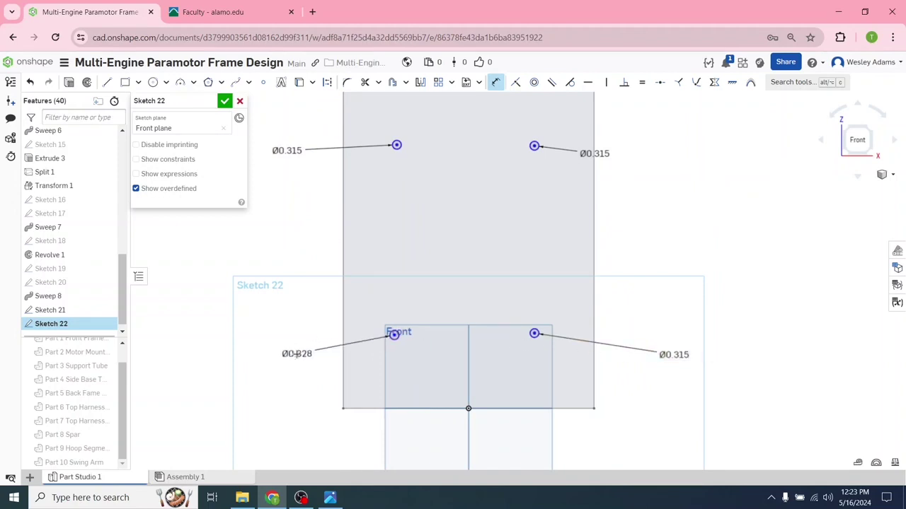
{"action": "left_click", "coordinate": [290, 354]}
{"action": "key", "text": "BackSpace"}
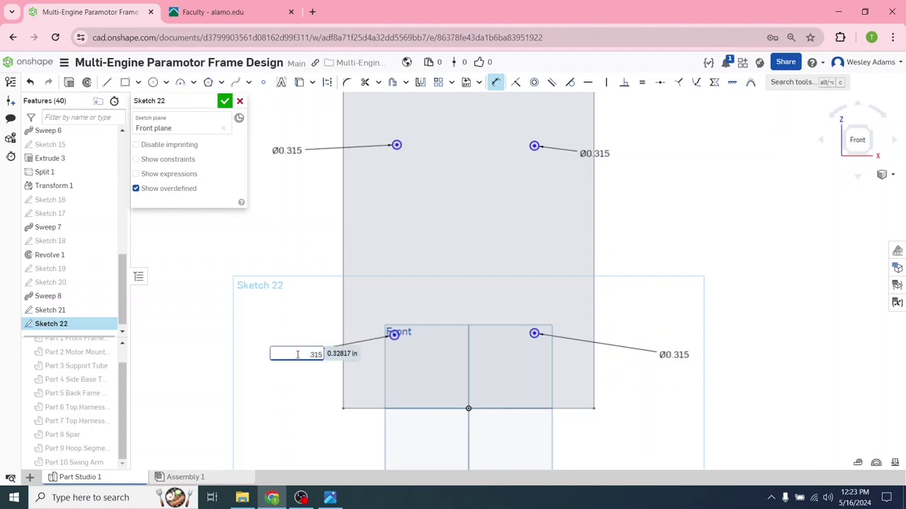
{"action": "key", "text": "Return"}
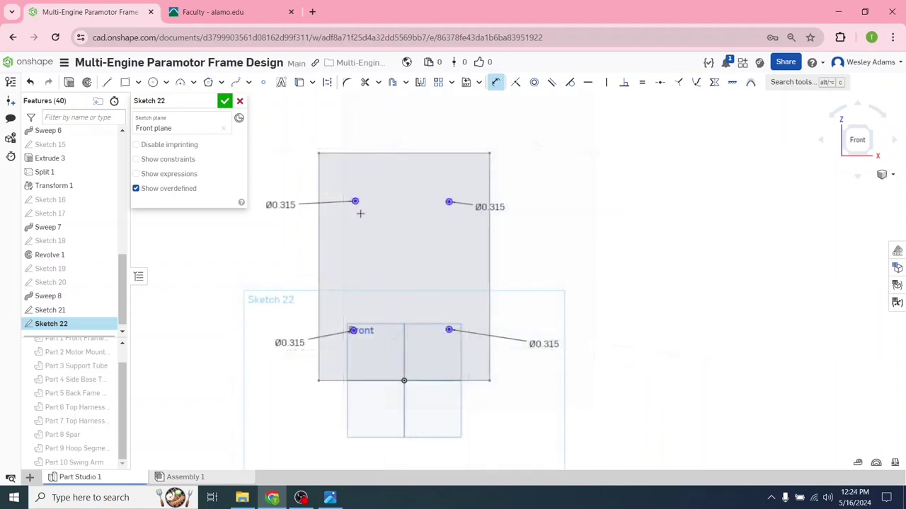
{"action": "scroll", "coordinate": [360, 213], "scroll_direction": "up", "scroll_amount": 3}
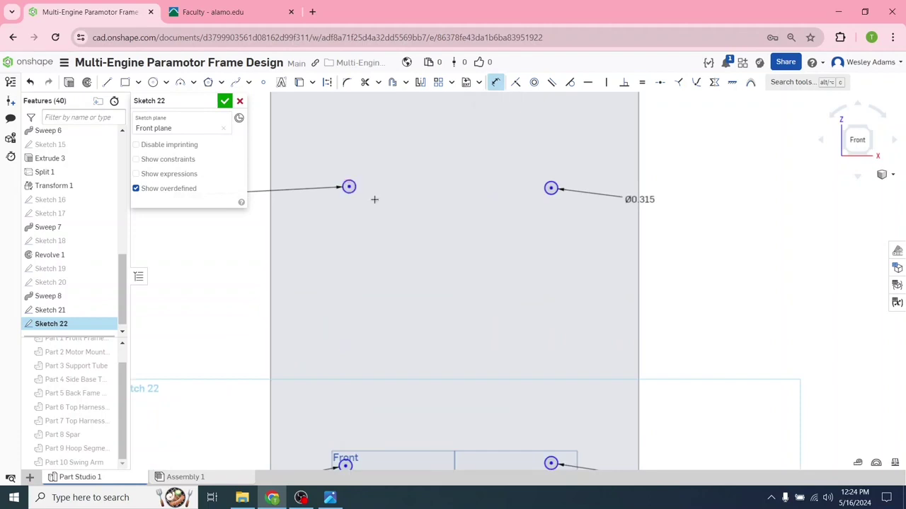
- Place the top-left hole 0.5 in below the top edge and 0.5 in from the left edge
{"action": "middle_click_drag", "start_coordinate": [375, 200], "coordinate": [375, 252]}
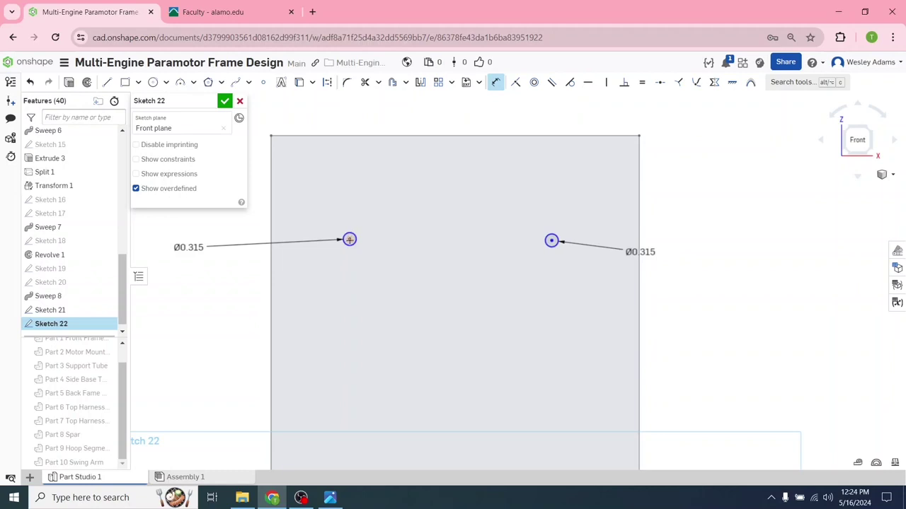
{"action": "left_click", "coordinate": [352, 135]}
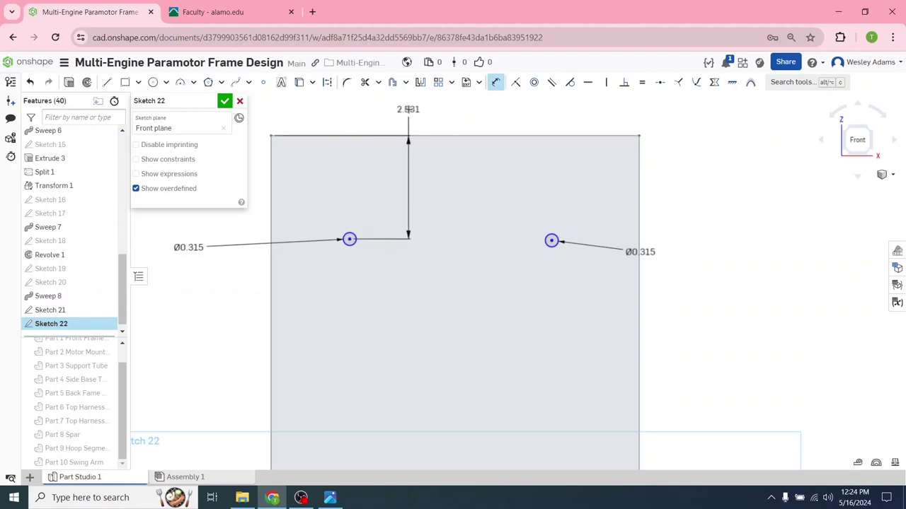
{"action": "left_click", "coordinate": [408, 107]}
{"action": "key", "text": "BackSpace"}
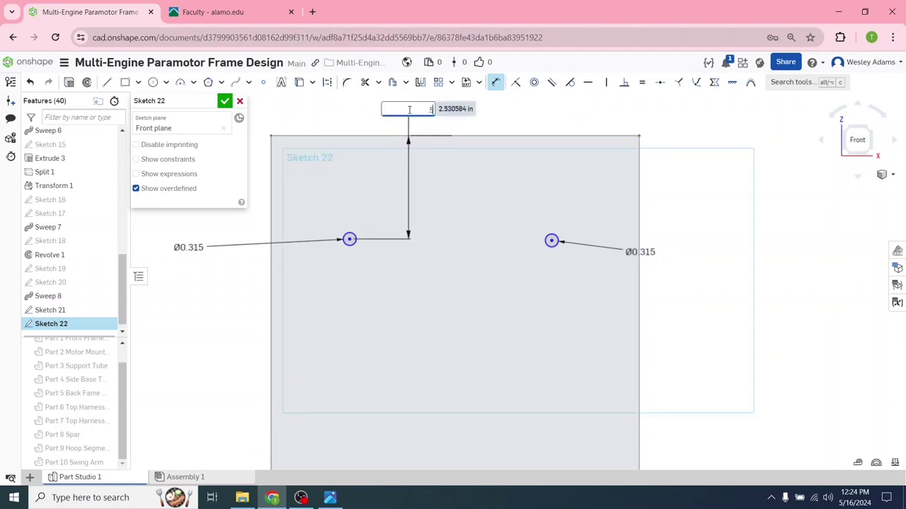
{"action": "type", "text": "0.5"}
{"action": "key", "text": "Return"}
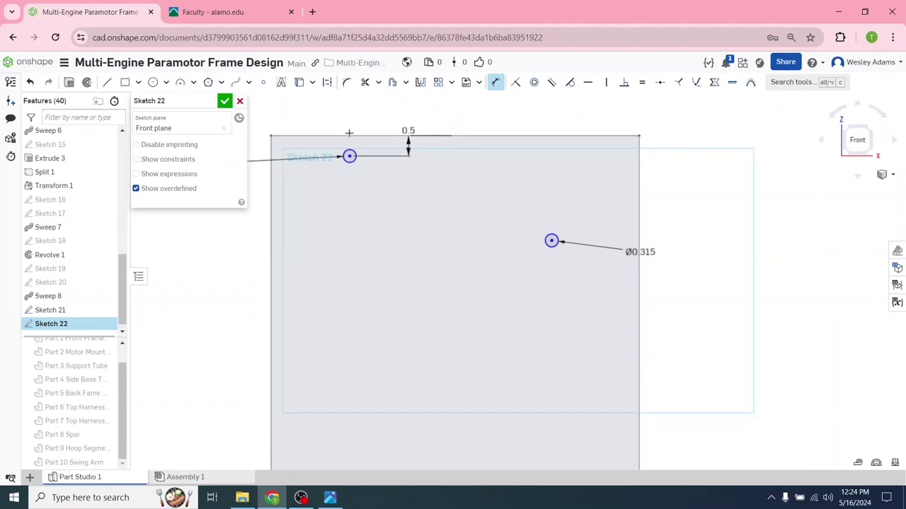
{"action": "left_click", "coordinate": [269, 154]}
{"action": "left_click", "coordinate": [212, 287]}
{"action": "type", "text": "0.5"}
{"action": "key", "text": "Return"}
{"action": "left_click", "coordinate": [552, 240]}
- Place the top-right hole 0.5 in from the top edge and 0.5 in from the right edge
{"action": "left_click", "coordinate": [555, 135]}
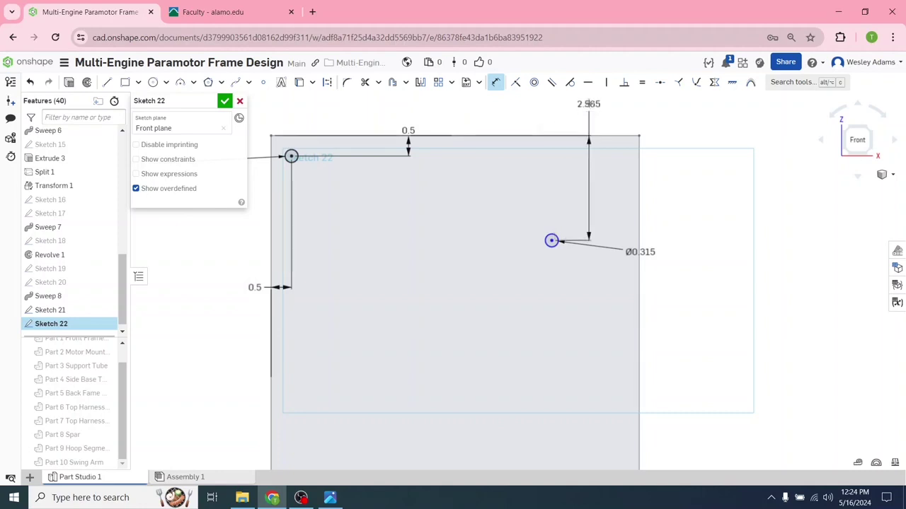
{"action": "left_click", "coordinate": [589, 104]}
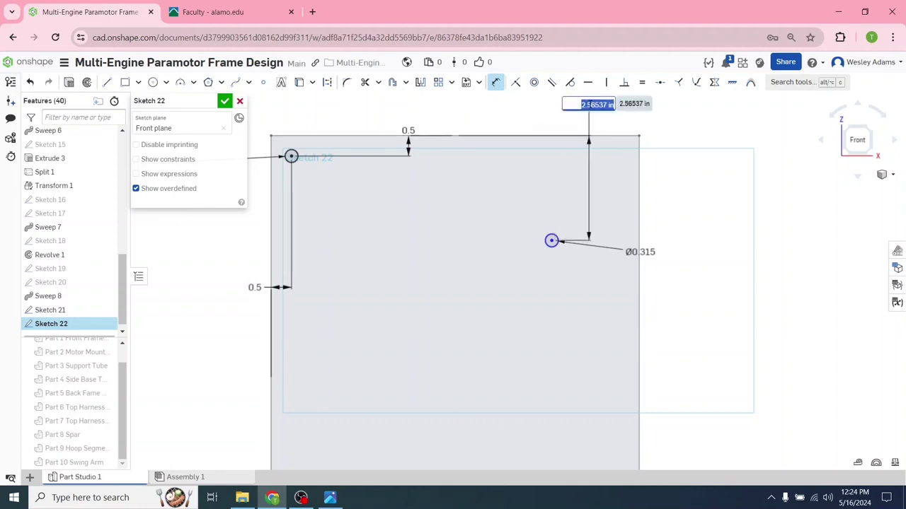
{"action": "type", "text": "0.5"}
{"action": "key", "text": "Return"}
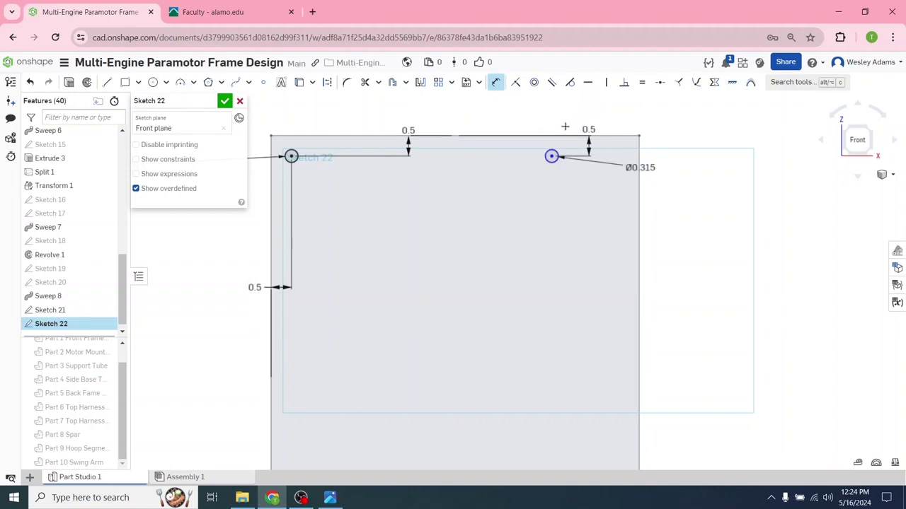
{"action": "left_click", "coordinate": [552, 156]}
{"action": "left_click", "coordinate": [639, 377]}
{"action": "left_click", "coordinate": [727, 208]}
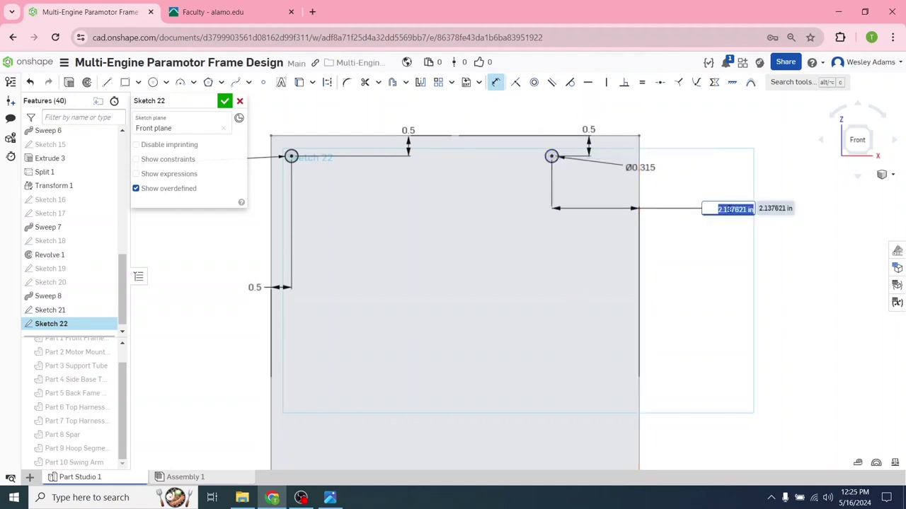
{"action": "type", "text": "0.5"}
{"action": "key", "text": "Return"}
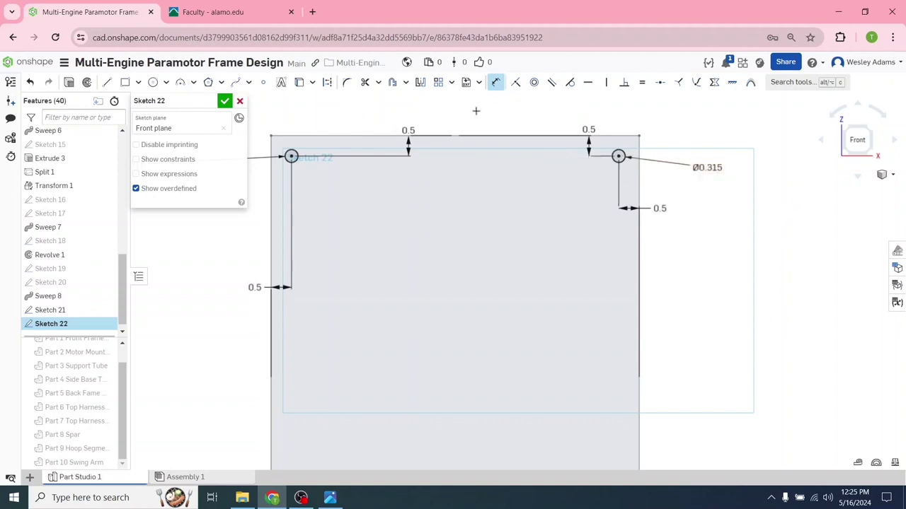
- Place the lower-left and lower-right holes 0.5 in from the left and right edges
{"action": "scroll", "coordinate": [360, 244], "scroll_direction": "down", "scroll_amount": 3}
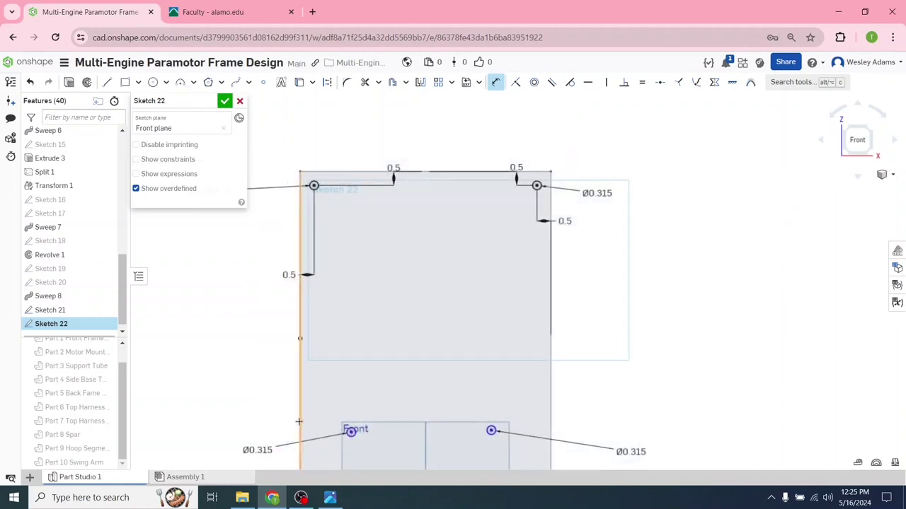
{"action": "left_click", "coordinate": [350, 431]}
{"action": "left_click", "coordinate": [238, 418]}
{"action": "type", "text": "5"}
{"action": "key", "text": "Return"}
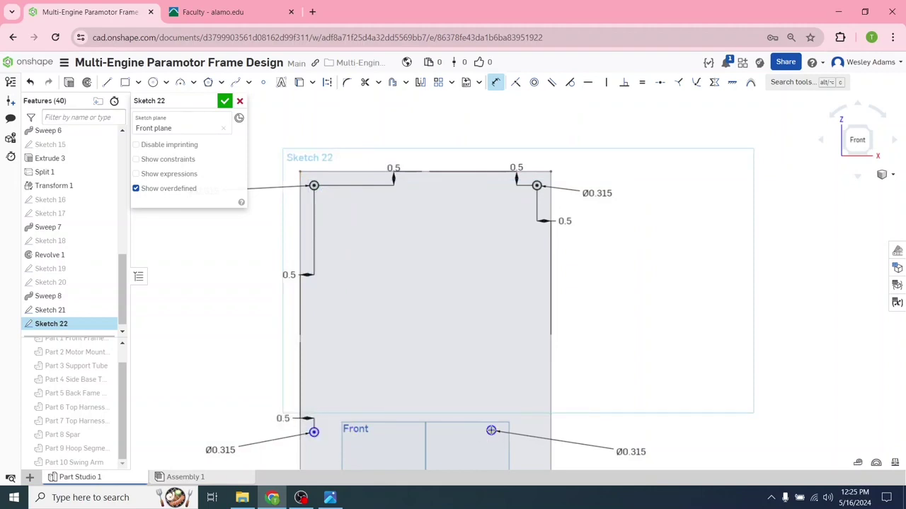
{"action": "left_click", "coordinate": [552, 424]}
{"action": "left_click", "coordinate": [491, 430]}
{"action": "left_click", "coordinate": [676, 379]}
{"action": "key", "text": "BackSpace"}
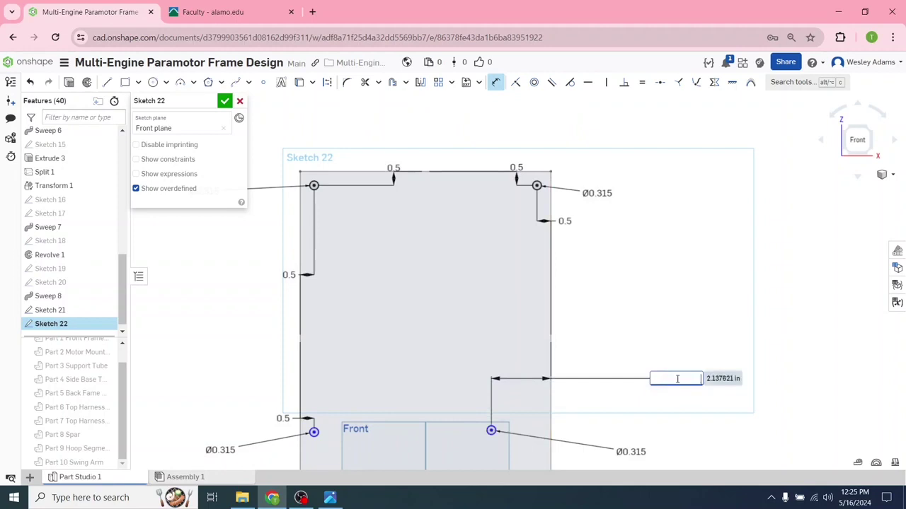
{"action": "type", "text": "0.5"}
{"action": "key", "text": "Return"}
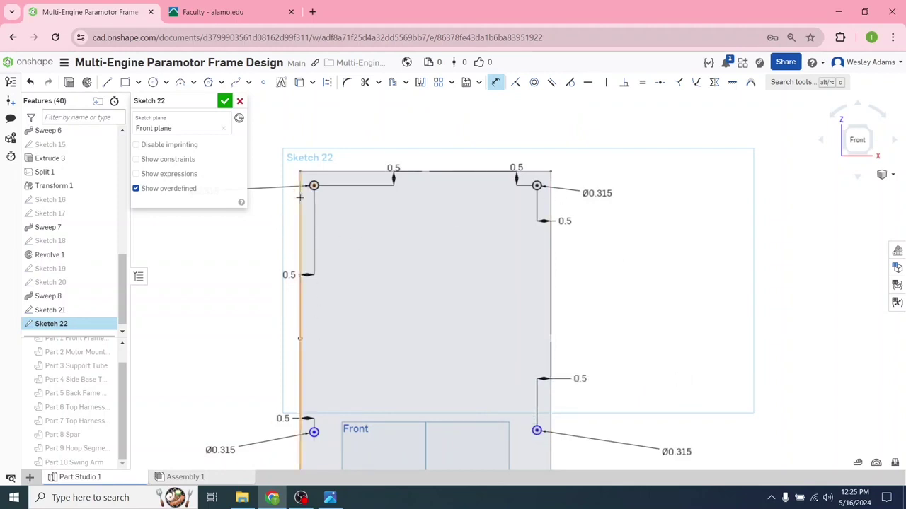
{"action": "scroll", "coordinate": [382, 151], "scroll_direction": "up", "scroll_amount": 2}
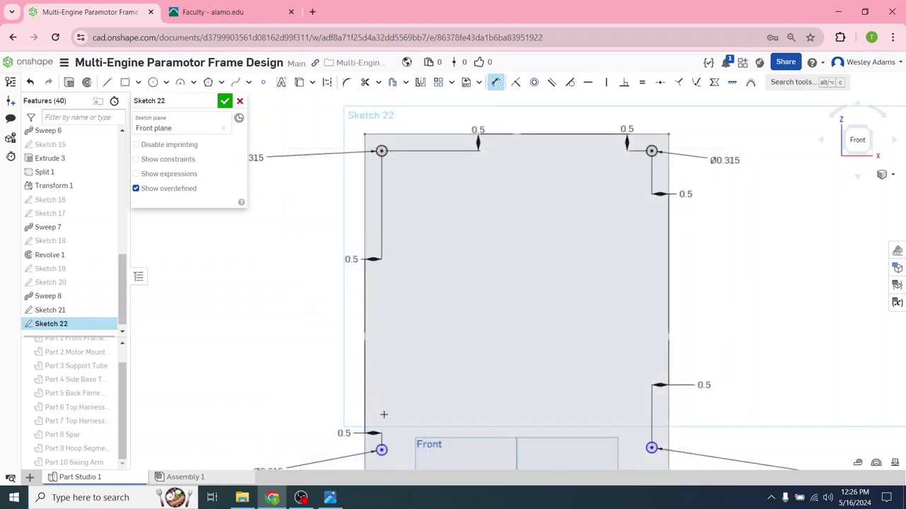
- Set 8.5 in vertical spacing for the left and right hole pairs and accept Sketch 22
{"action": "left_click", "coordinate": [381, 450]}
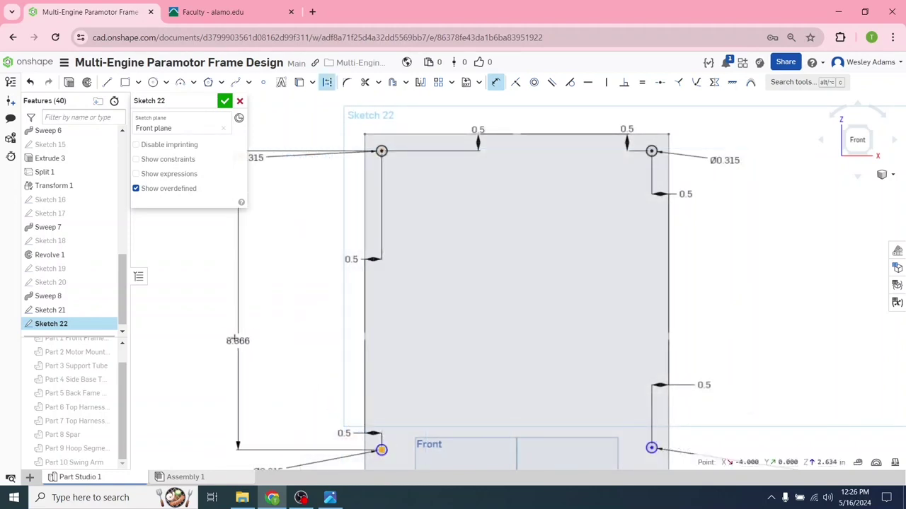
{"action": "left_click", "coordinate": [233, 328]}
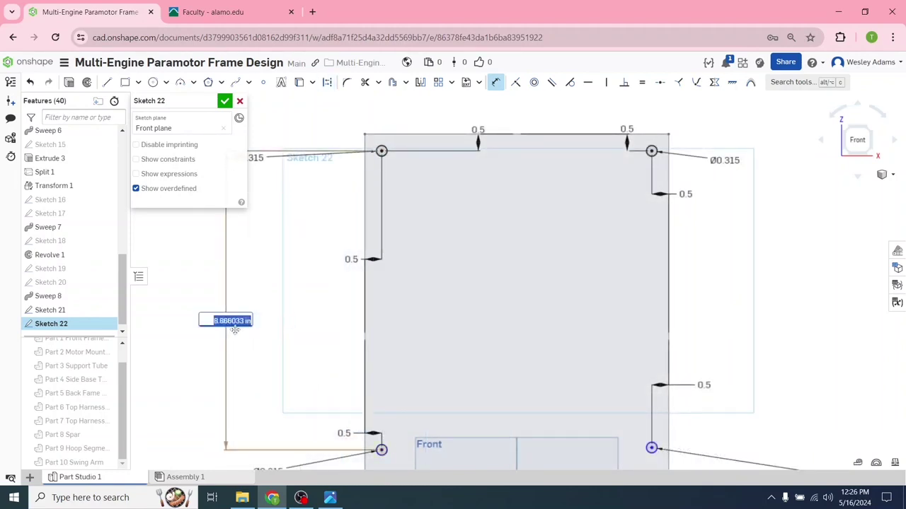
{"action": "type", "text": "8.5"}
{"action": "key", "text": "Return"}
{"action": "left_click", "coordinate": [651, 151]}
{"action": "left_click", "coordinate": [651, 447]}
{"action": "left_click", "coordinate": [764, 333]}
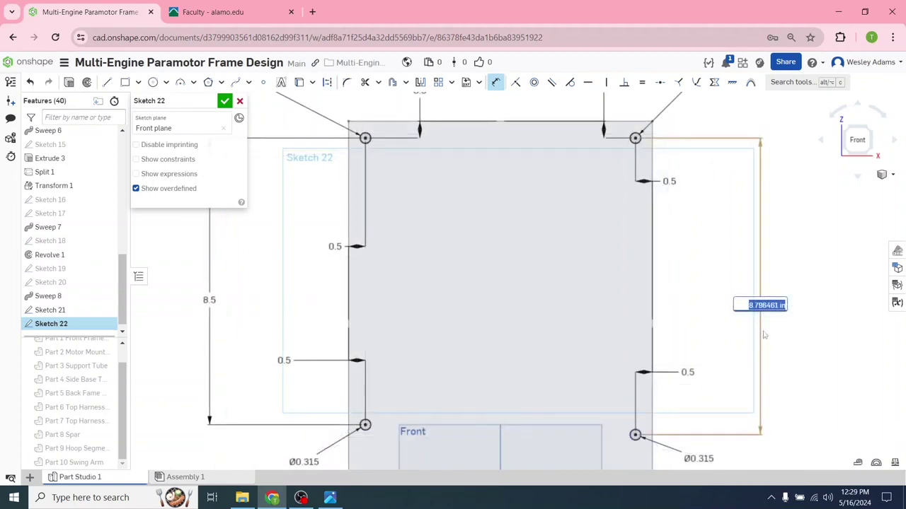
{"action": "type", "text": "8.5"}
{"action": "key", "text": "Return"}
{"action": "scroll", "coordinate": [736, 331], "scroll_direction": "down", "scroll_amount": 3}
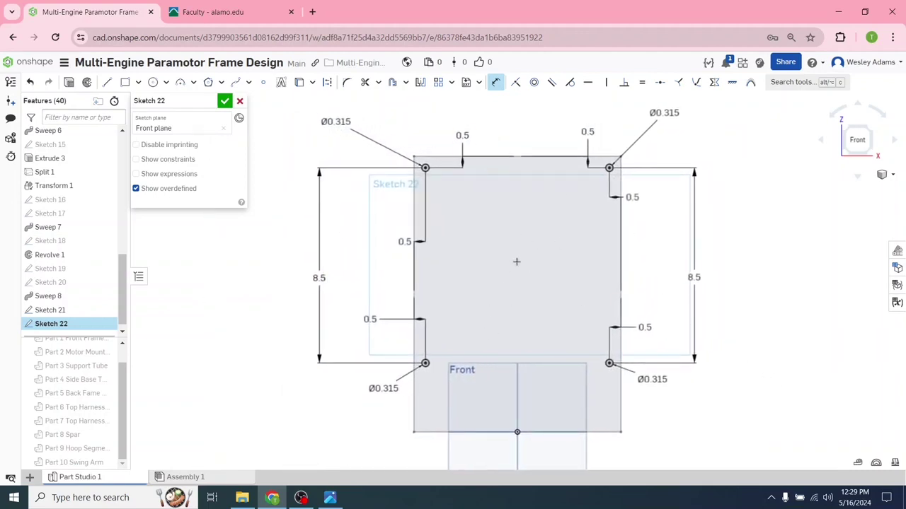
{"action": "left_click", "coordinate": [224, 101]}
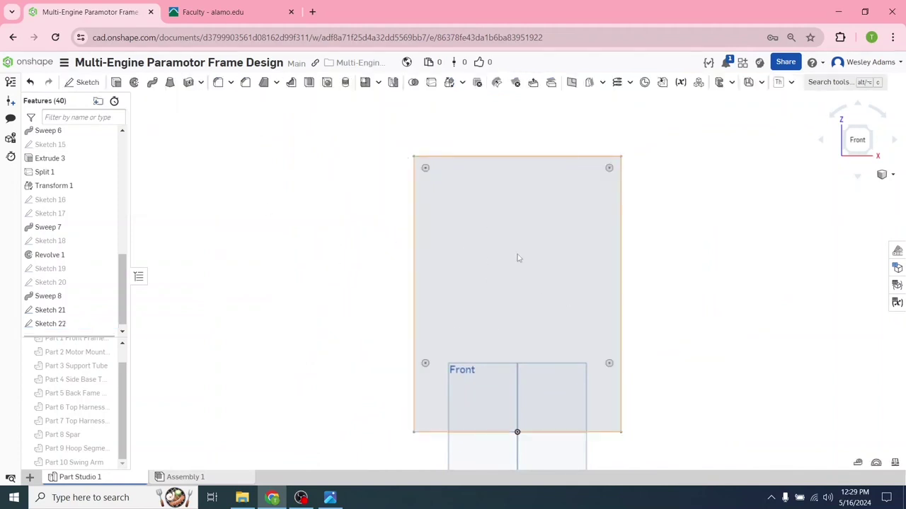
- Start Sketch 23 on the Front plane and draw four small center-point circles near the plate's middle
{"action": "left_click", "coordinate": [83, 82]}
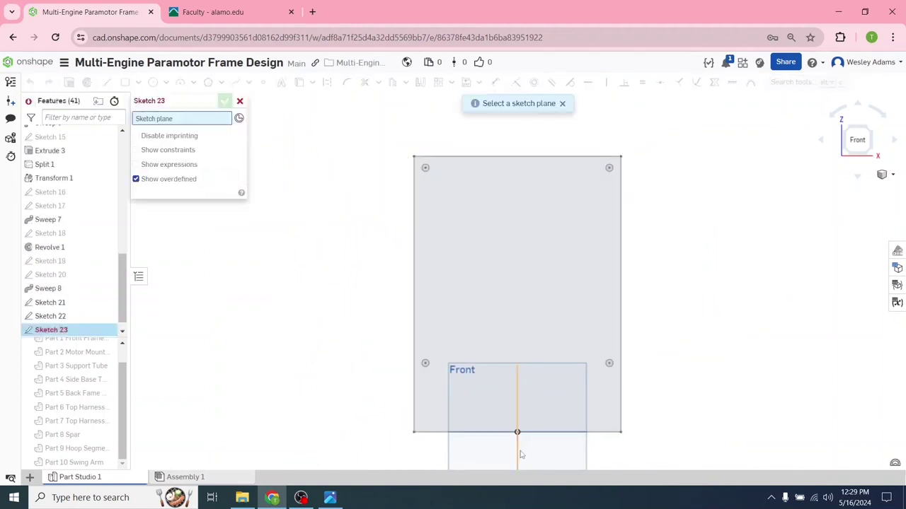
{"action": "left_click", "coordinate": [469, 454]}
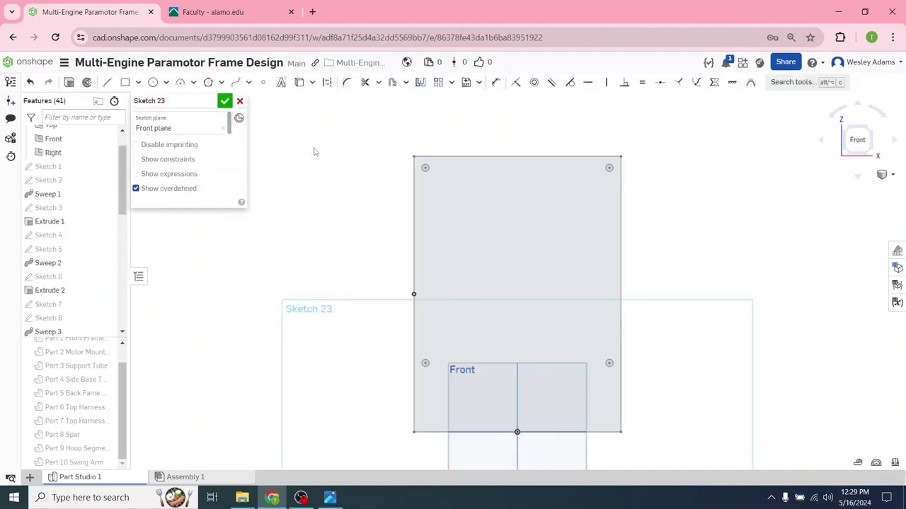
{"action": "left_click", "coordinate": [153, 82]}
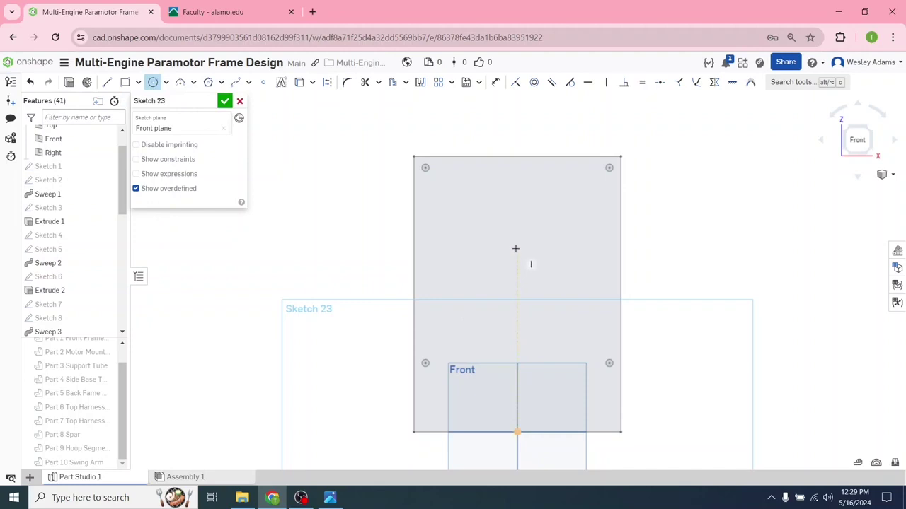
{"action": "left_click", "coordinate": [477, 234]}
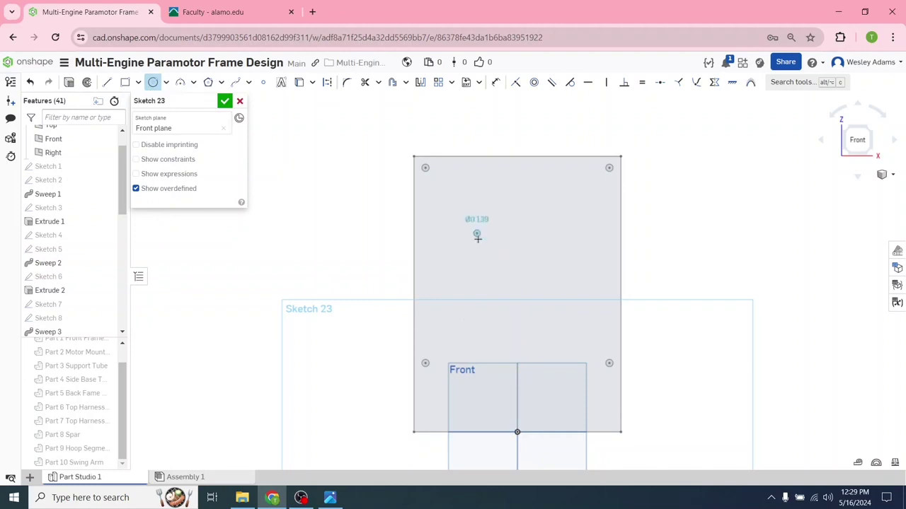
{"action": "left_click", "coordinate": [545, 232]}
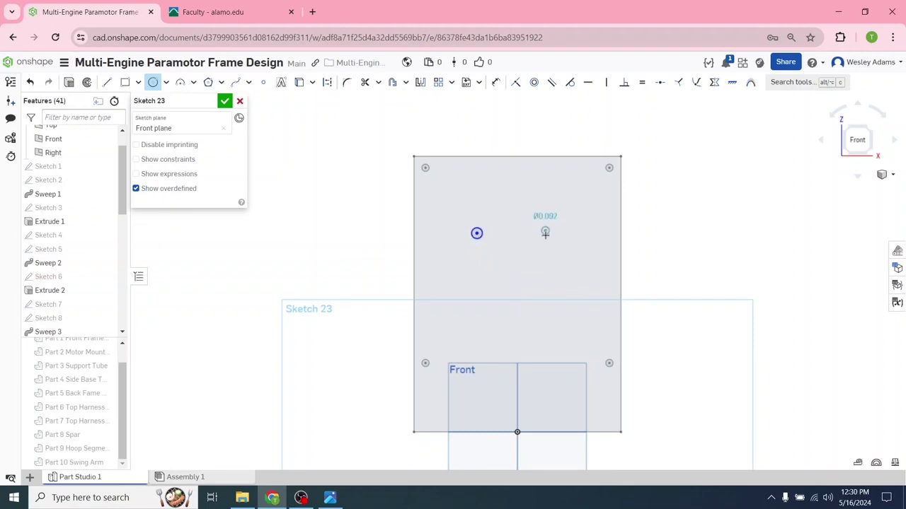
{"action": "left_click", "coordinate": [471, 319]}
{"action": "left_click", "coordinate": [475, 319]}
{"action": "left_click", "coordinate": [542, 315]}
{"action": "left_click", "coordinate": [546, 319]}
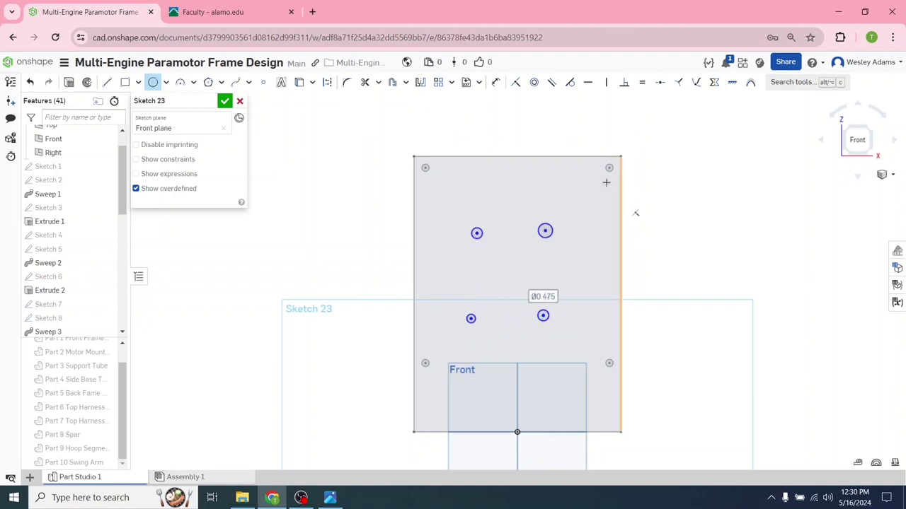
{"action": "left_click", "coordinate": [498, 82]}
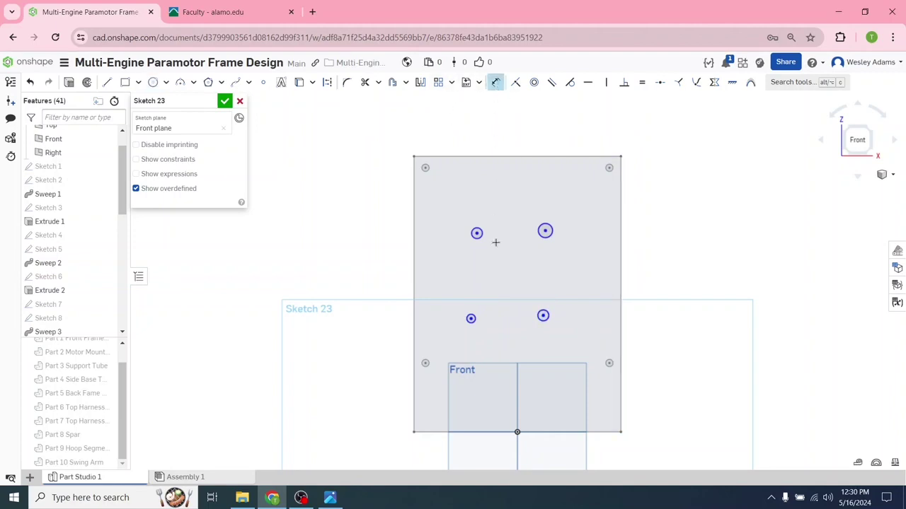
- Size the upper-left hole circle to Ø0.315, redoing the dimension after an undo
{"action": "left_click", "coordinate": [475, 232]}
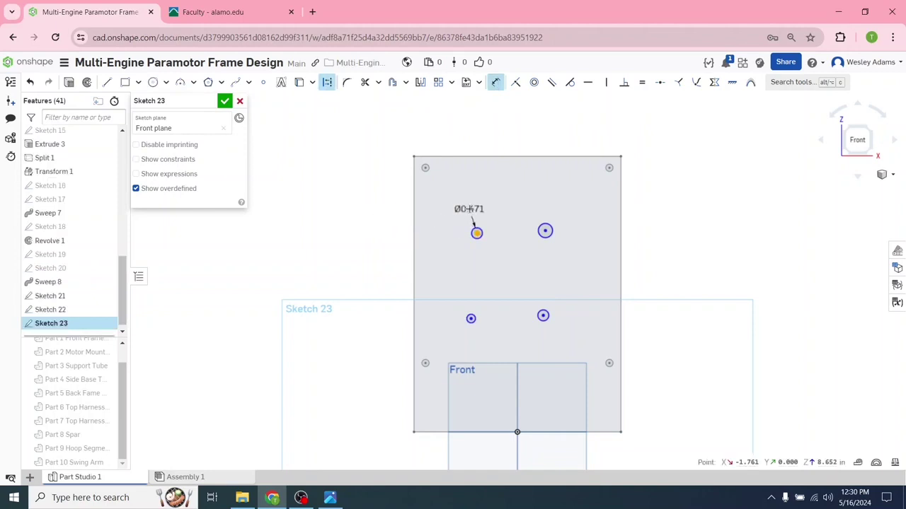
{"action": "left_click", "coordinate": [470, 210]}
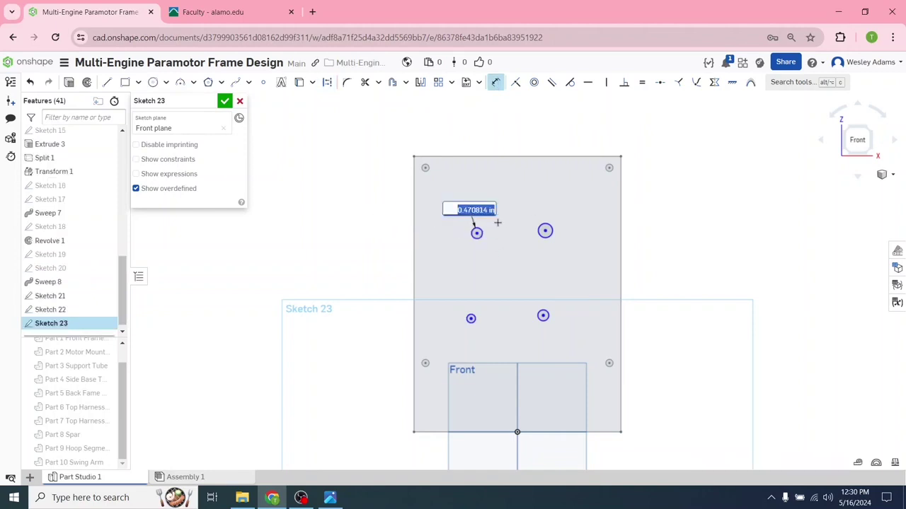
{"action": "key", "text": "Return"}
{"action": "left_click", "coordinate": [30, 83]}
{"action": "left_click", "coordinate": [495, 82]}
{"action": "left_click", "coordinate": [474, 230]}
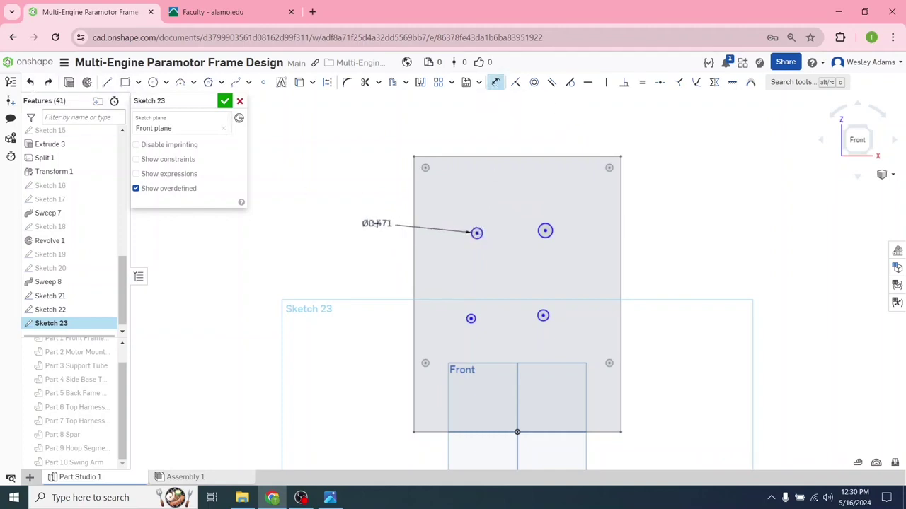
{"action": "left_click", "coordinate": [377, 224]}
{"action": "key", "text": "BackSpace"}
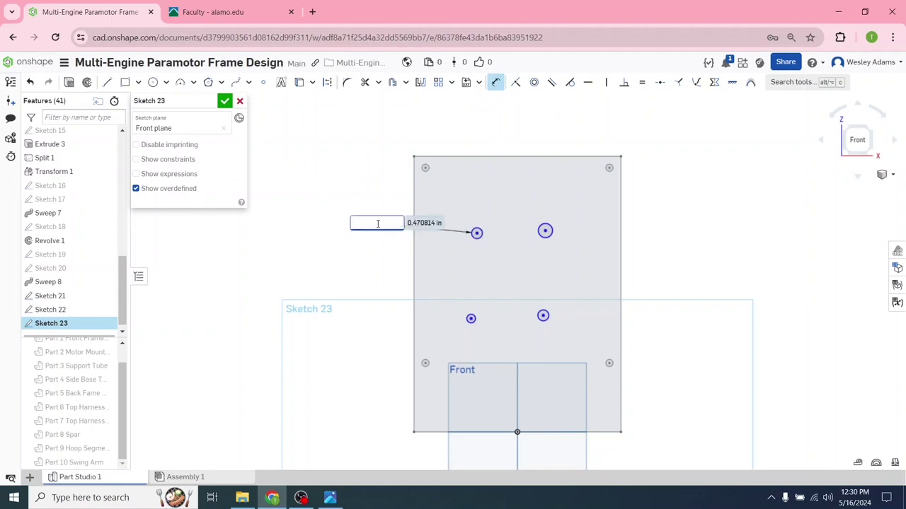
{"action": "type", "text": ".315"}
{"action": "key", "text": "Return"}
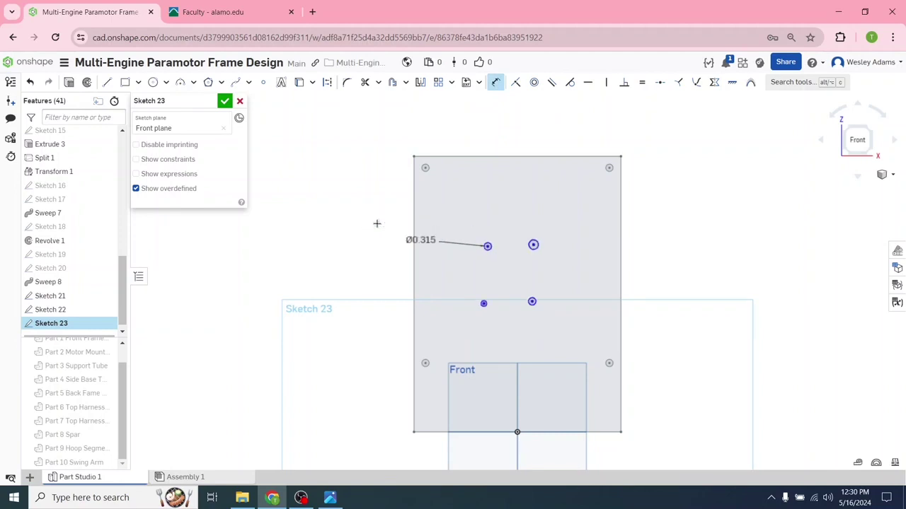
- Dimension the upper-right, lower-left and lower-right hole circles to Ø0.315
{"action": "left_click", "coordinate": [533, 244]}
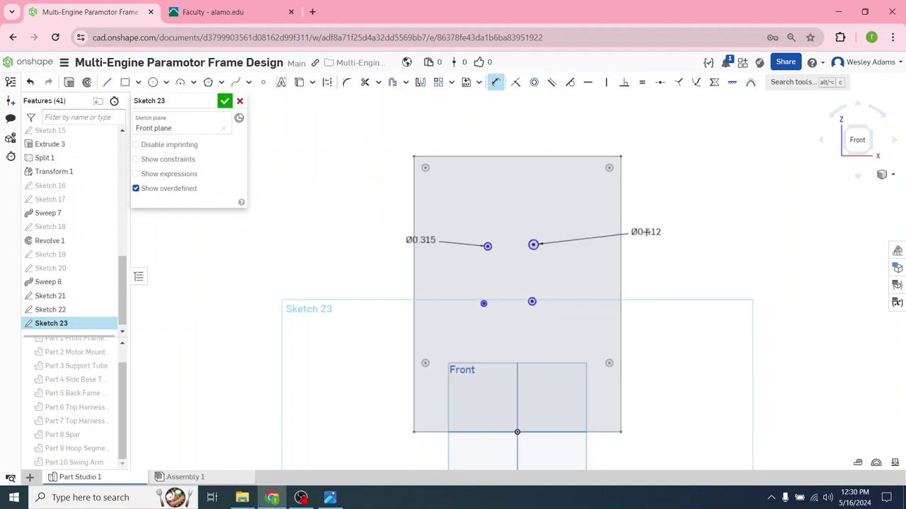
{"action": "left_click", "coordinate": [647, 232]}
{"action": "key", "text": "BackSpace"}
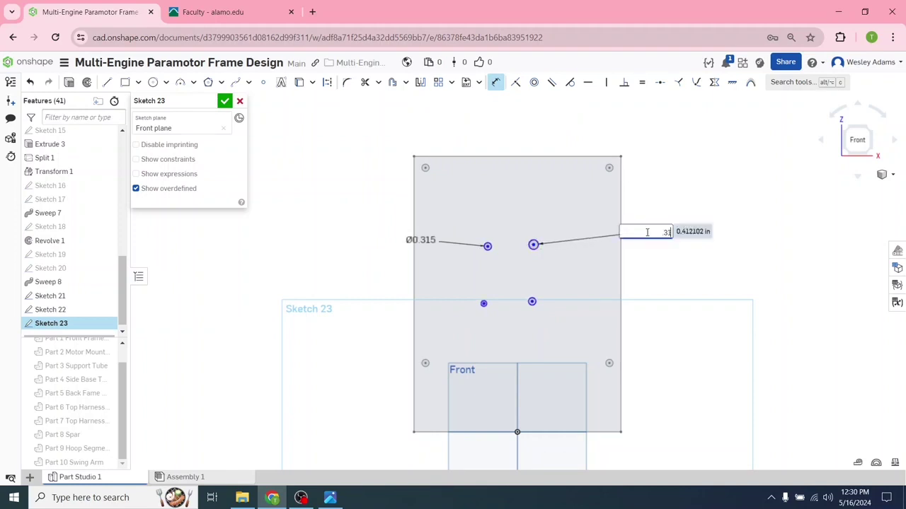
{"action": "type", "text": ".315"}
{"action": "key", "text": "Return"}
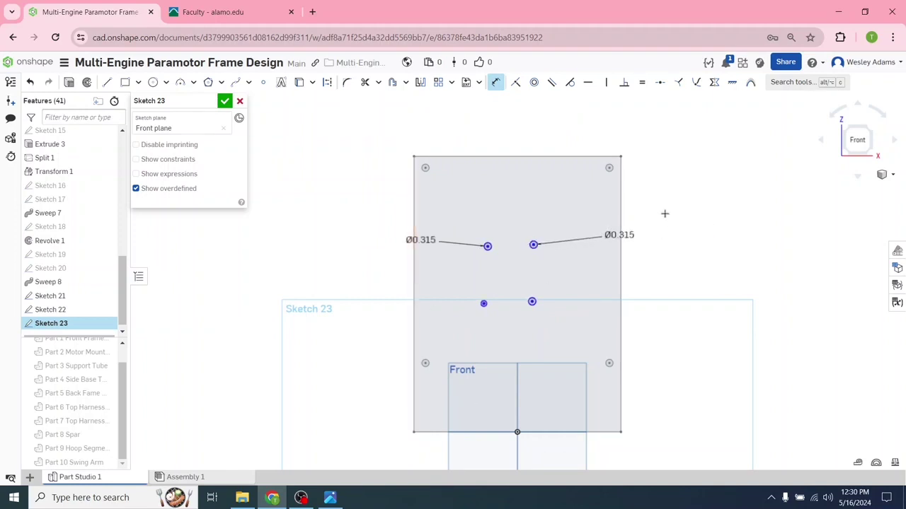
{"action": "scroll", "coordinate": [491, 291], "scroll_direction": "up", "scroll_amount": 5}
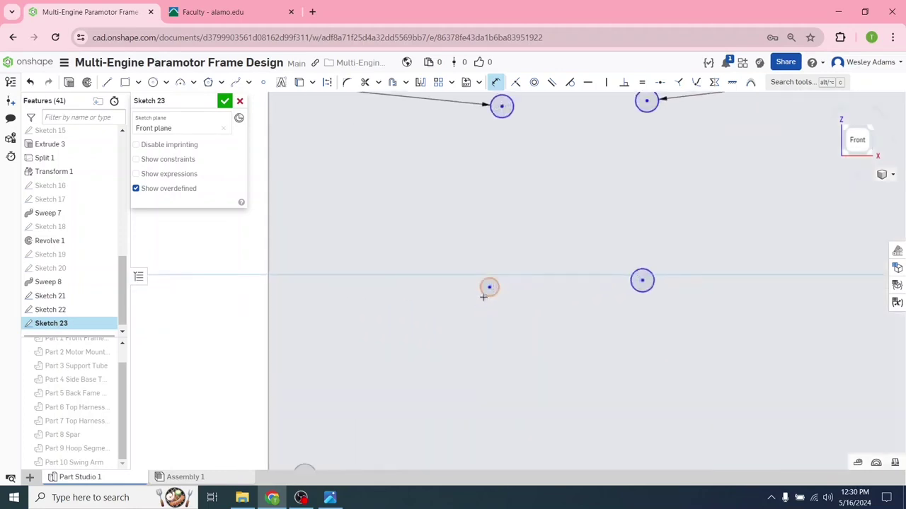
{"action": "left_click", "coordinate": [498, 285]}
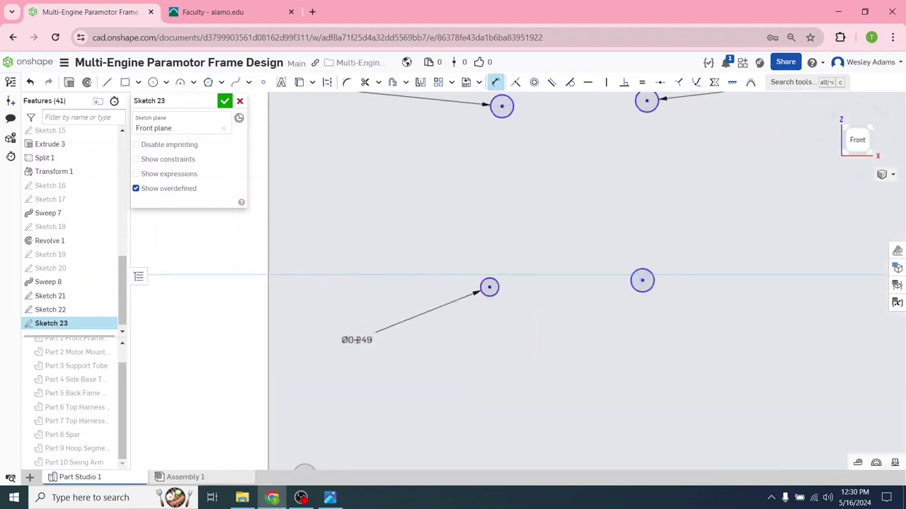
{"action": "left_click", "coordinate": [356, 340]}
{"action": "key", "text": "BackSpace"}
{"action": "type", "text": ".315"}
{"action": "key", "text": "Return"}
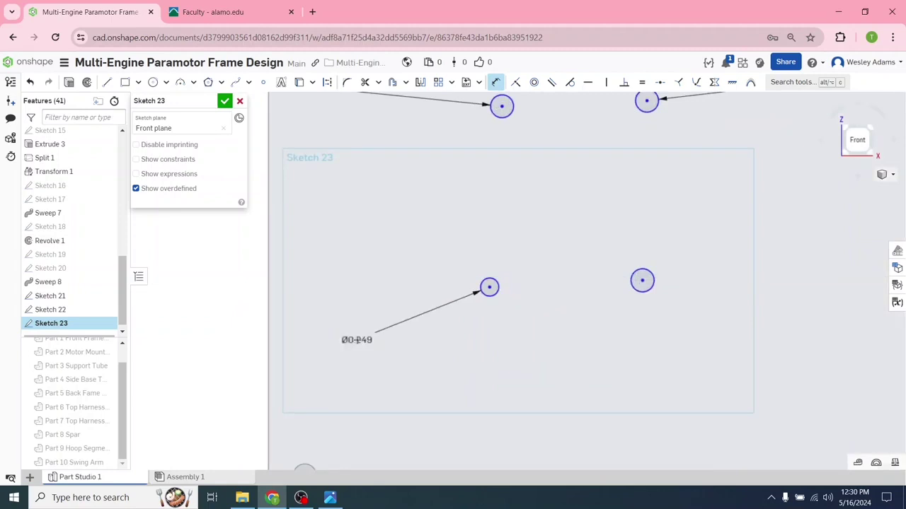
{"action": "left_click", "coordinate": [646, 289]}
{"action": "left_click", "coordinate": [744, 355]}
{"action": "key", "text": "BackSpace"}
{"action": "type", "text": ".315"}
{"action": "key", "text": "Return"}
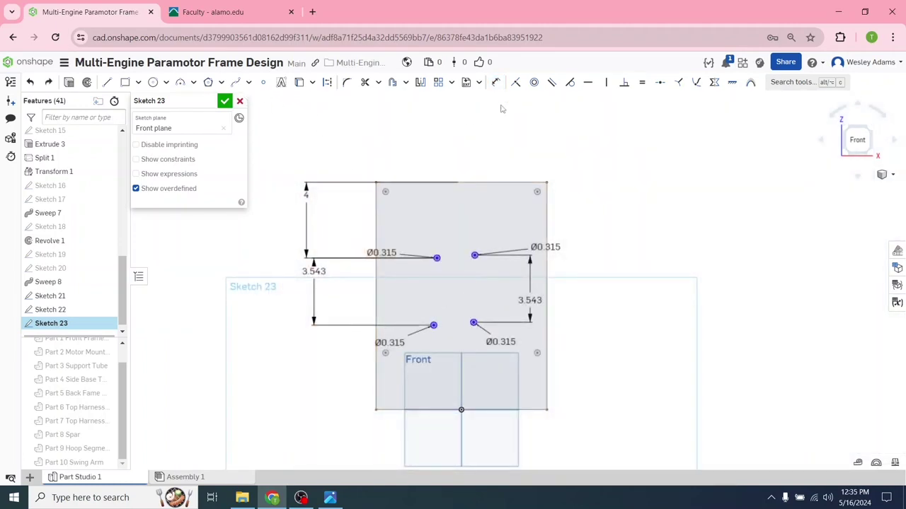
- Place the upper-right hole 4 below the plate's top edge
{"action": "left_click", "coordinate": [495, 82]}
{"action": "left_click", "coordinate": [474, 256]}
{"action": "left_click", "coordinate": [479, 182]}
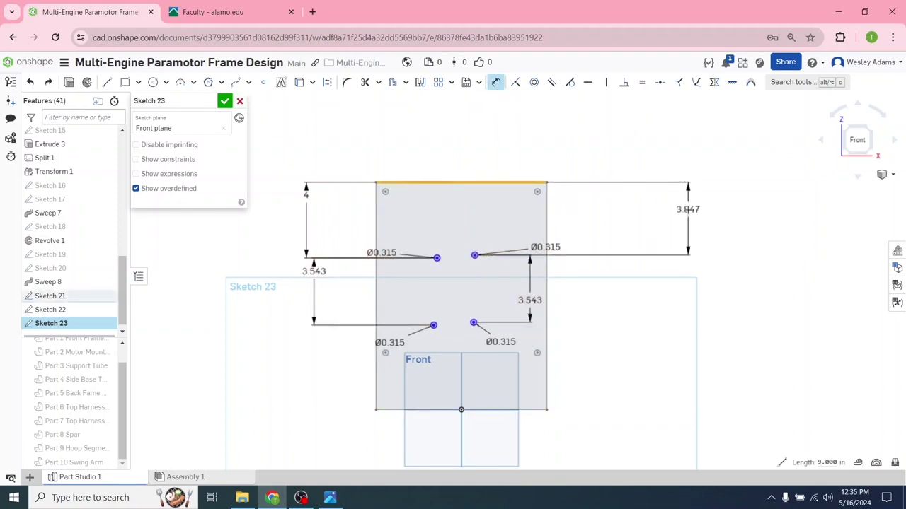
{"action": "left_click", "coordinate": [687, 210]}
{"action": "type", "text": "4"}
{"action": "key", "text": "Return"}
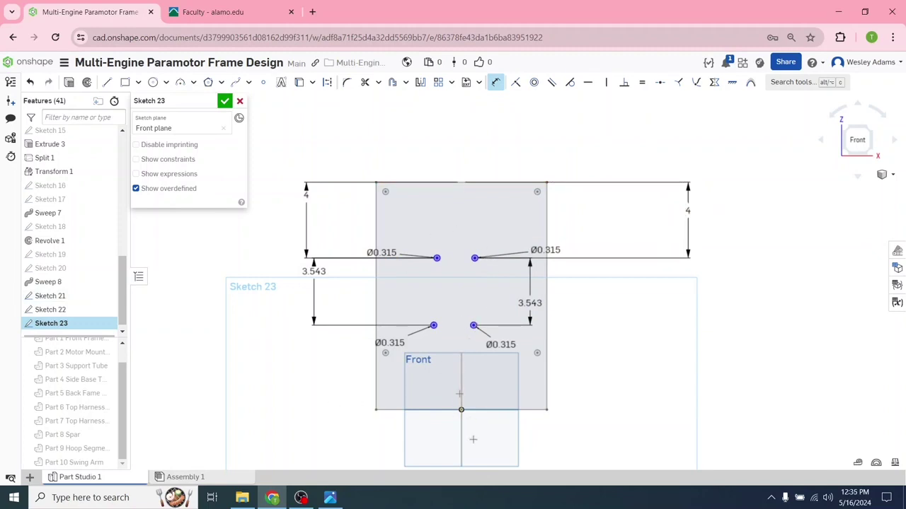
- Set both right-side holes 1.575 from the vertical centre line
{"action": "left_click", "coordinate": [473, 324]}
{"action": "left_click", "coordinate": [461, 437]}
{"action": "left_click", "coordinate": [697, 434]}
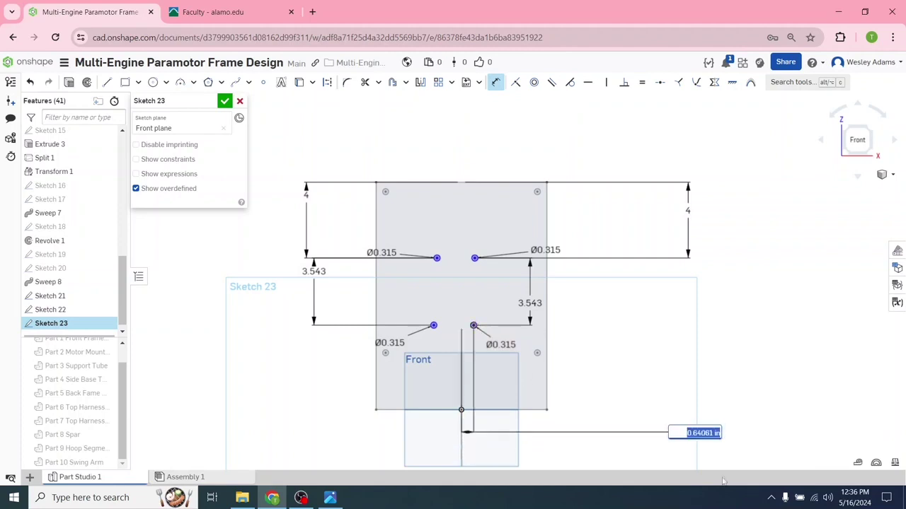
{"action": "type", "text": "1.575"}
{"action": "key", "text": "Return"}
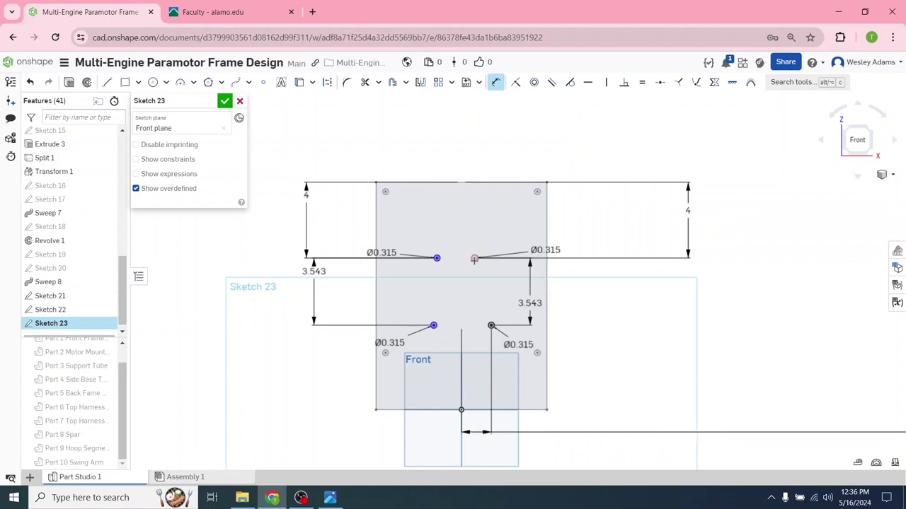
{"action": "left_click", "coordinate": [474, 258]}
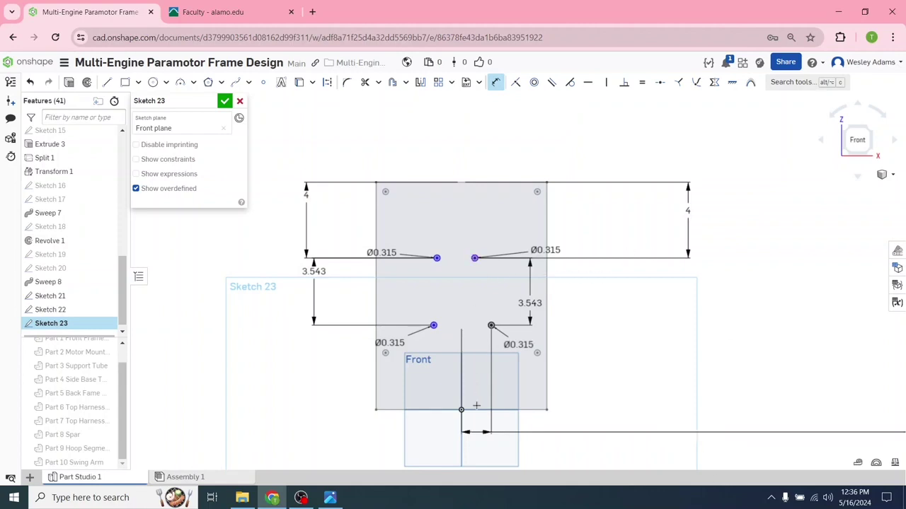
{"action": "left_click", "coordinate": [461, 444]}
{"action": "left_click", "coordinate": [673, 355]}
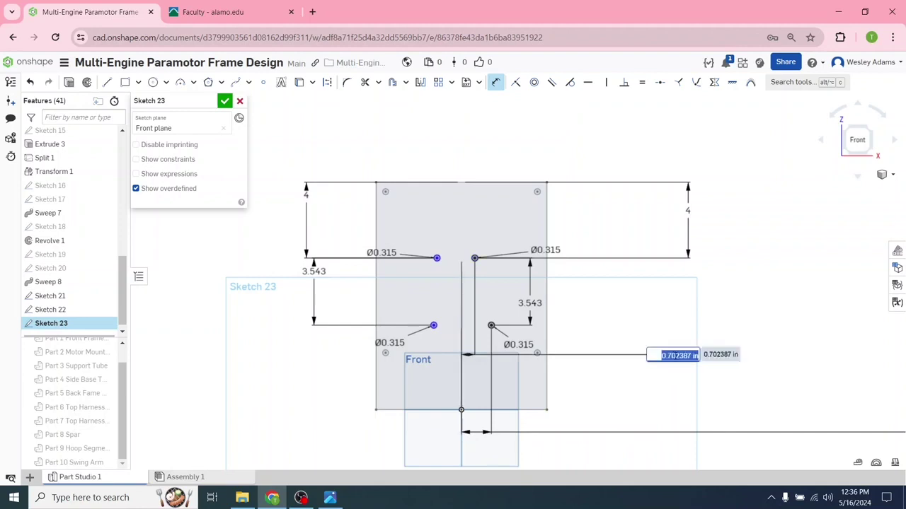
{"action": "type", "text": "1.575"}
{"action": "key", "text": "Return"}
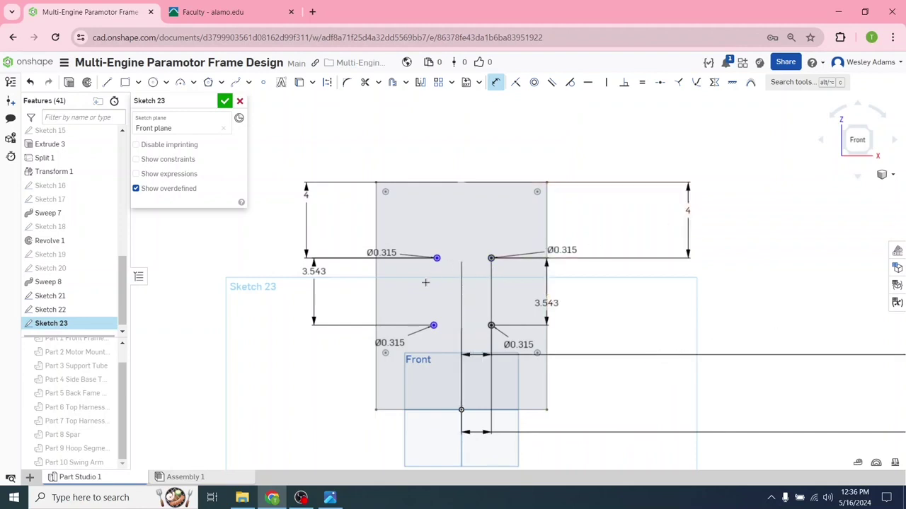
- Set both left-side holes 1.575 from the vertical centre line
{"action": "scroll", "coordinate": [480, 353], "scroll_direction": "up", "scroll_amount": 3}
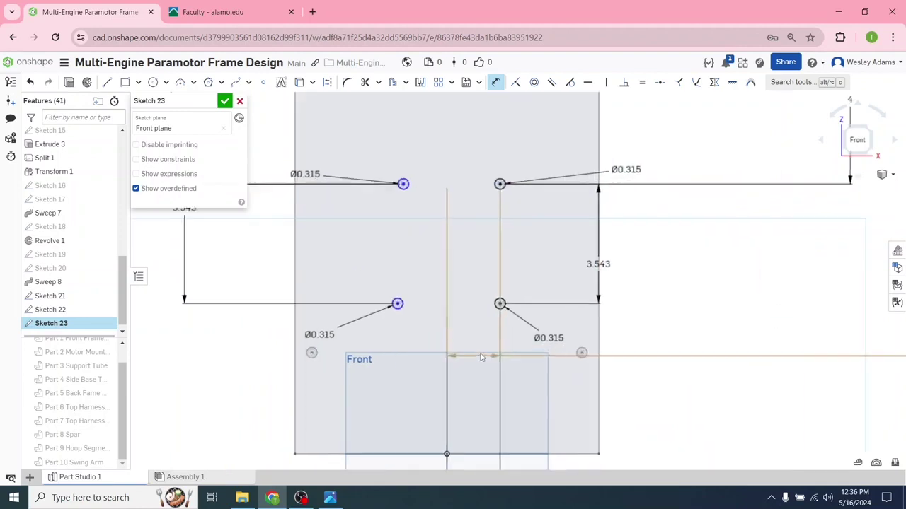
{"action": "left_click", "coordinate": [404, 185]}
{"action": "left_click", "coordinate": [446, 460]}
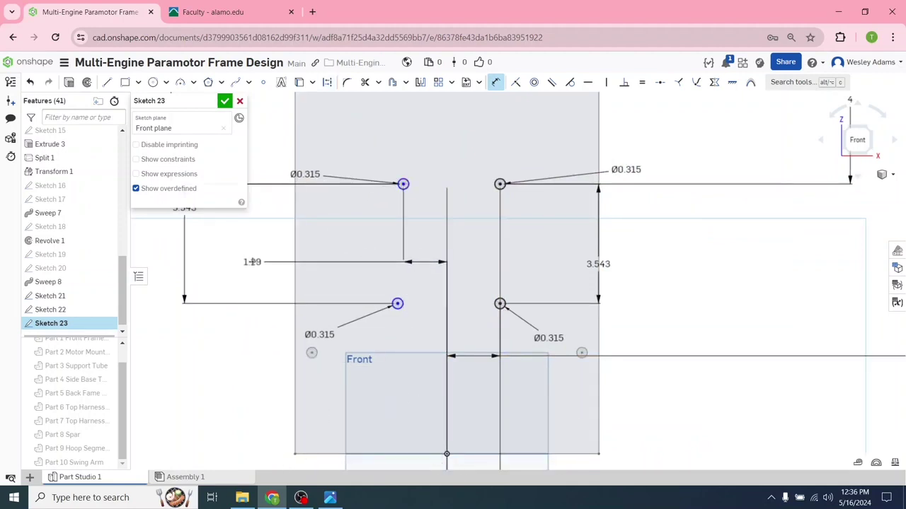
{"action": "left_click", "coordinate": [251, 261]}
{"action": "key", "text": "BackSpace"}
{"action": "key", "text": "Return"}
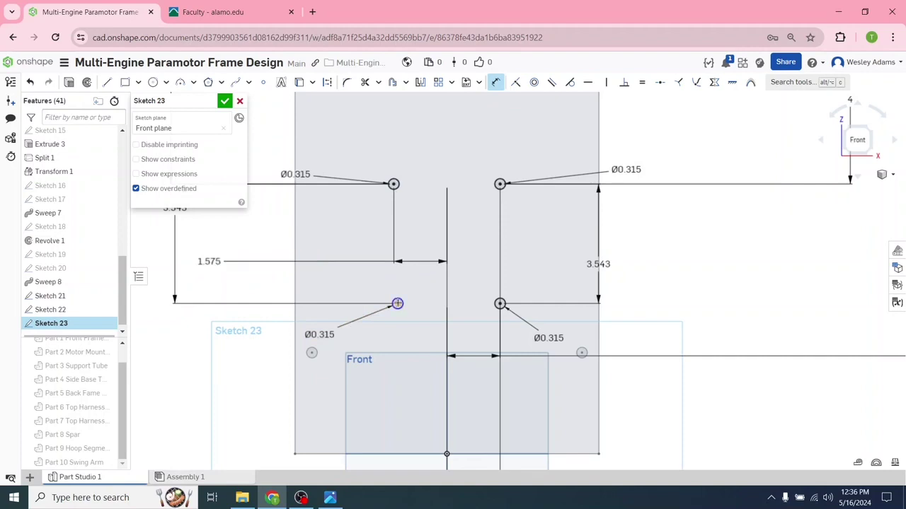
{"action": "left_click", "coordinate": [447, 464]}
{"action": "left_click", "coordinate": [187, 377]}
{"action": "type", "text": "1"}
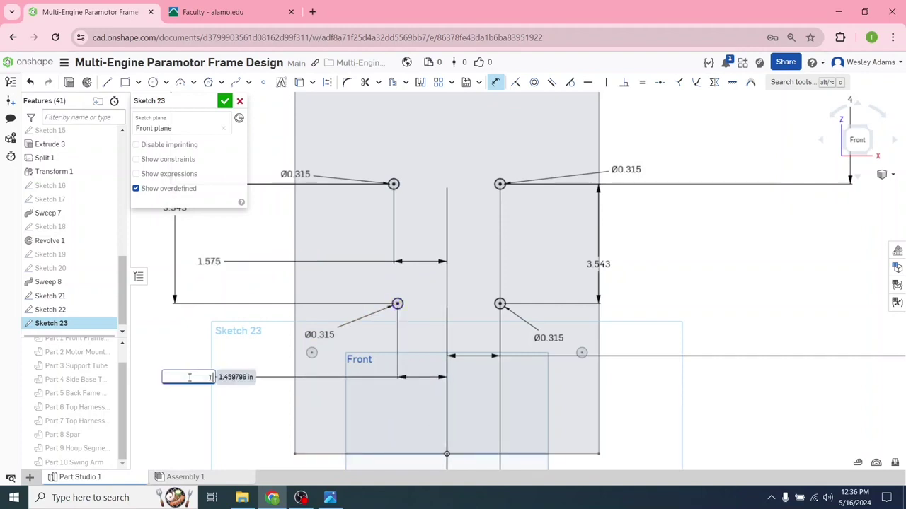
{"action": "type", "text": ".575"}
{"action": "key", "text": "Return"}
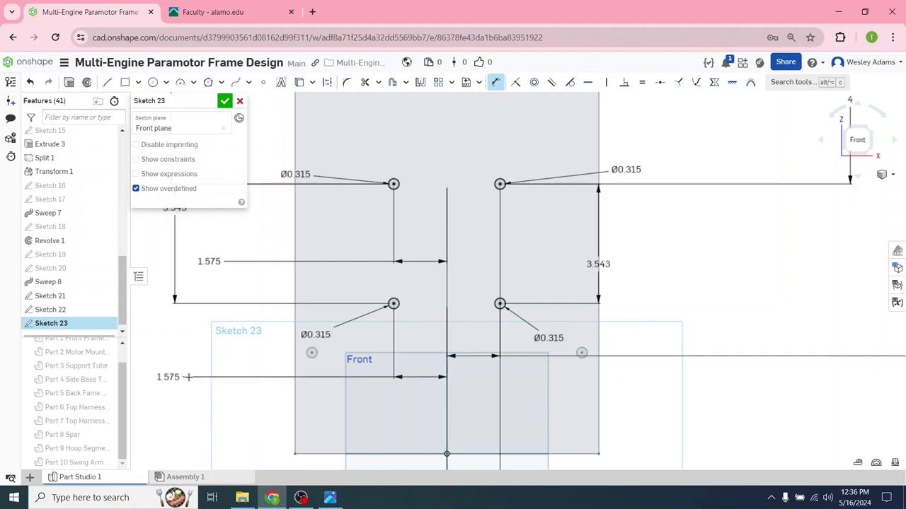
- Drag the Ø0.315, 3.543 and 1.575 dimension labels clear of the plate
{"action": "scroll", "coordinate": [649, 289], "scroll_direction": "down", "scroll_amount": 3}
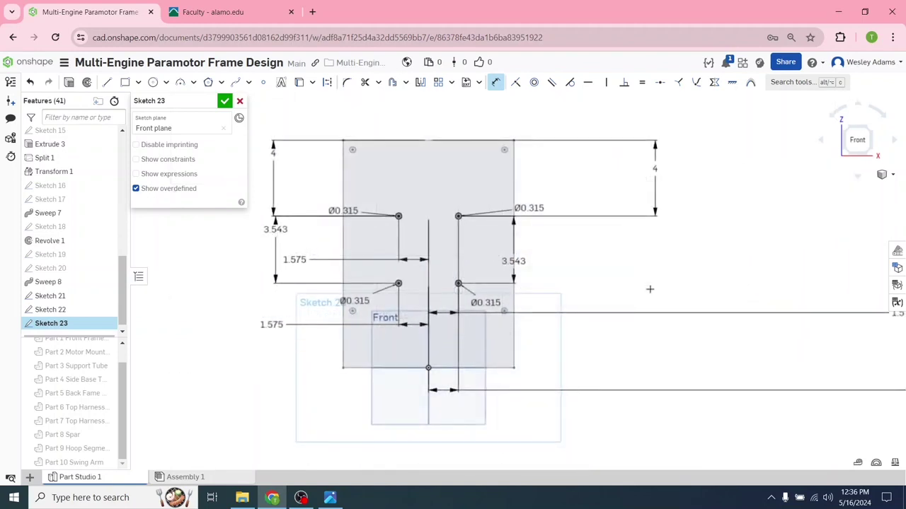
{"action": "left_click_drag", "start_coordinate": [532, 207], "coordinate": [487, 188]}
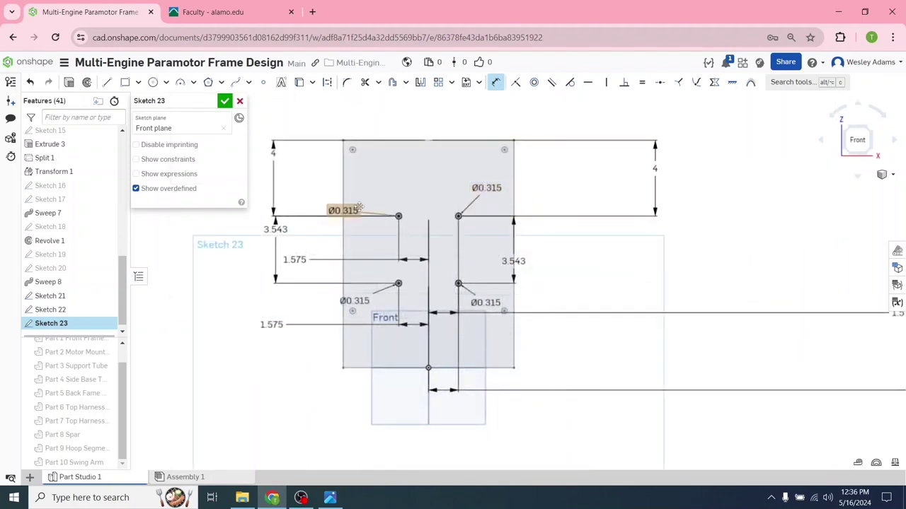
{"action": "left_click_drag", "start_coordinate": [330, 210], "coordinate": [359, 186]}
{"action": "left_click_drag", "start_coordinate": [513, 261], "coordinate": [556, 259]}
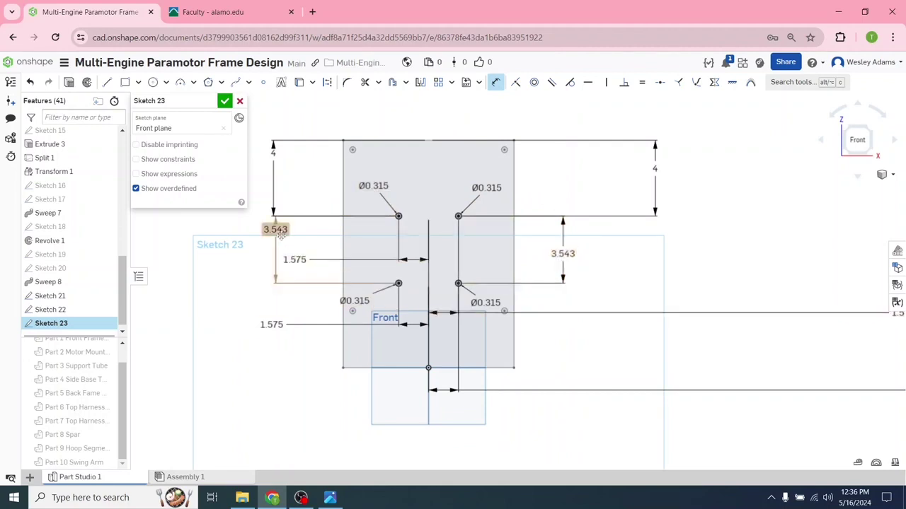
{"action": "left_click_drag", "start_coordinate": [280, 235], "coordinate": [300, 117]}
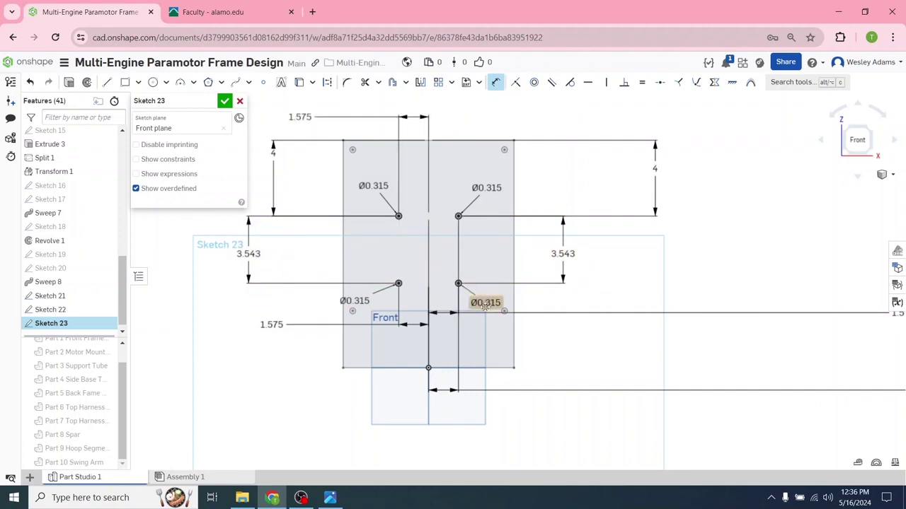
{"action": "left_click_drag", "start_coordinate": [267, 326], "coordinate": [244, 425]}
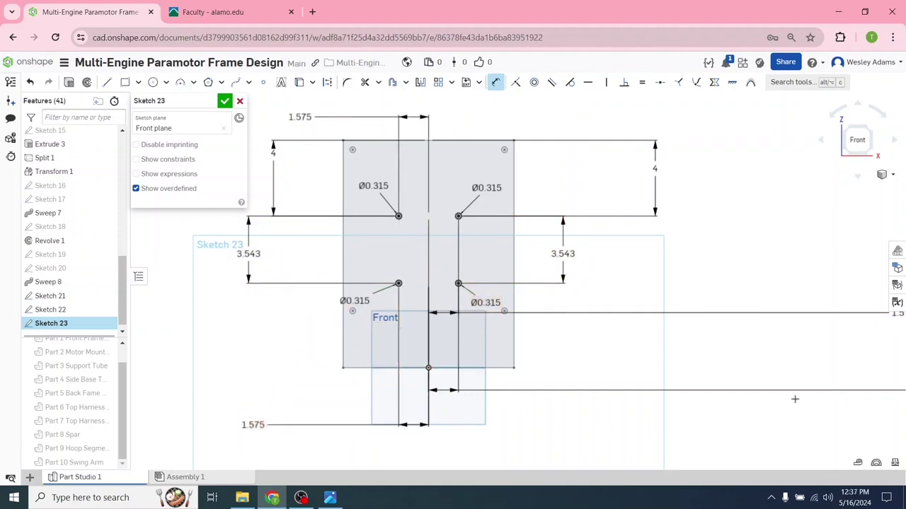
{"action": "scroll", "coordinate": [794, 399], "scroll_direction": "down", "scroll_amount": 1}
{"action": "mouse_move", "coordinate": [874, 342]}
{"action": "left_mouse_down"}
{"action": "mouse_move", "coordinate": [854, 337]}
{"action": "mouse_move", "coordinate": [759, 182]}
{"action": "mouse_move", "coordinate": [760, 149]}
{"action": "mouse_move", "coordinate": [761, 198]}
{"action": "left_mouse_up"}
- Reposition the right 1.575 label and move both 4 dimensions away from the holes
{"action": "scroll", "coordinate": [824, 424], "scroll_direction": "down", "scroll_amount": 2}
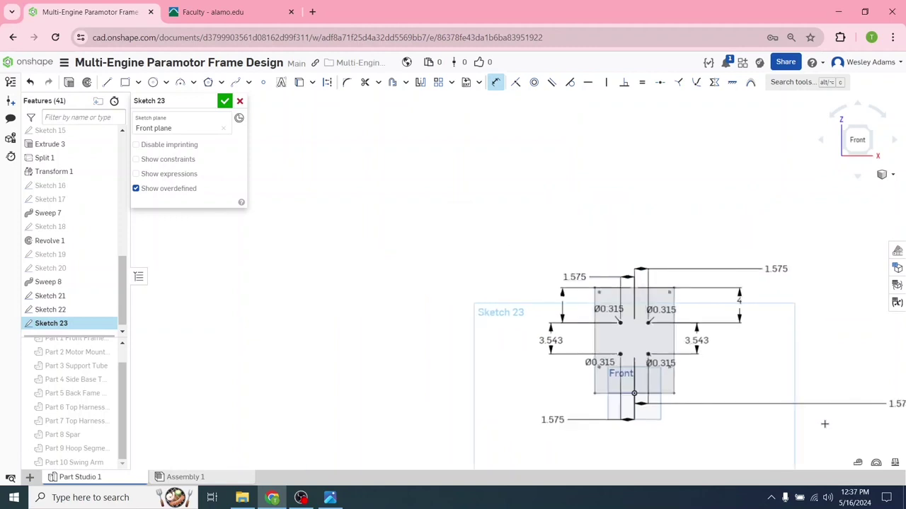
{"action": "middle_click_drag", "start_coordinate": [825, 424], "coordinate": [660, 354]}
{"action": "left_click_drag", "start_coordinate": [717, 333], "coordinate": [515, 356]}
{"action": "scroll", "coordinate": [588, 337], "scroll_direction": "up", "scroll_amount": 2}
{"action": "scroll", "coordinate": [587, 337], "scroll_direction": "up", "scroll_amount": 1}
{"action": "middle_click_drag", "start_coordinate": [580, 335], "coordinate": [781, 391]}
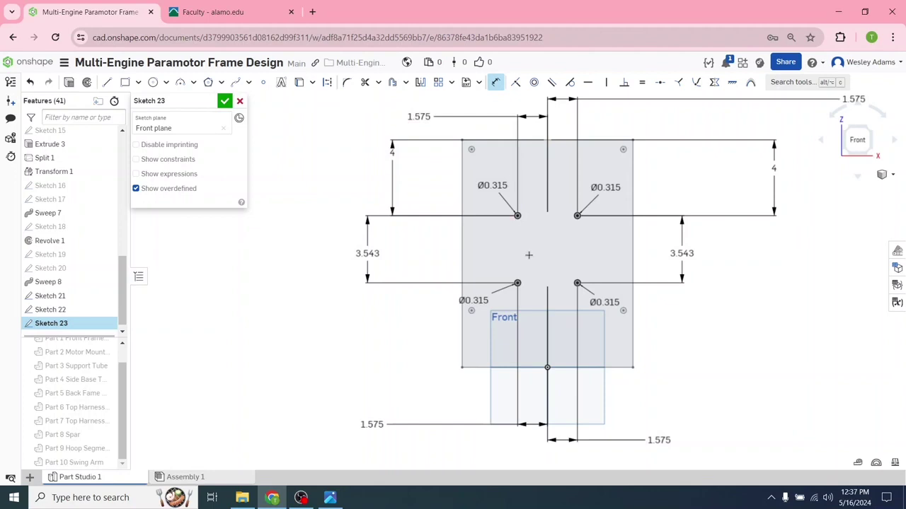
{"action": "middle_click_drag", "start_coordinate": [770, 359], "coordinate": [650, 389]}
{"action": "scroll", "coordinate": [658, 340], "scroll_direction": "down", "scroll_amount": 2}
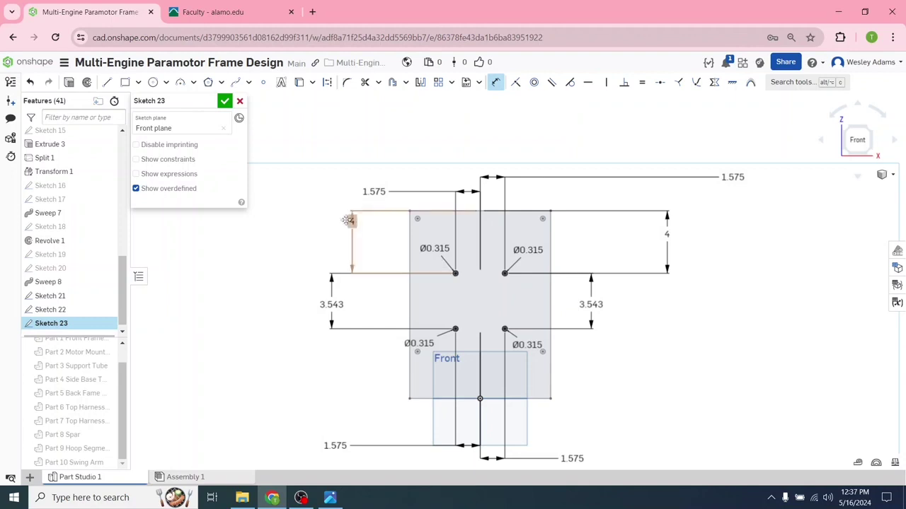
{"action": "left_click_drag", "start_coordinate": [348, 220], "coordinate": [332, 236]}
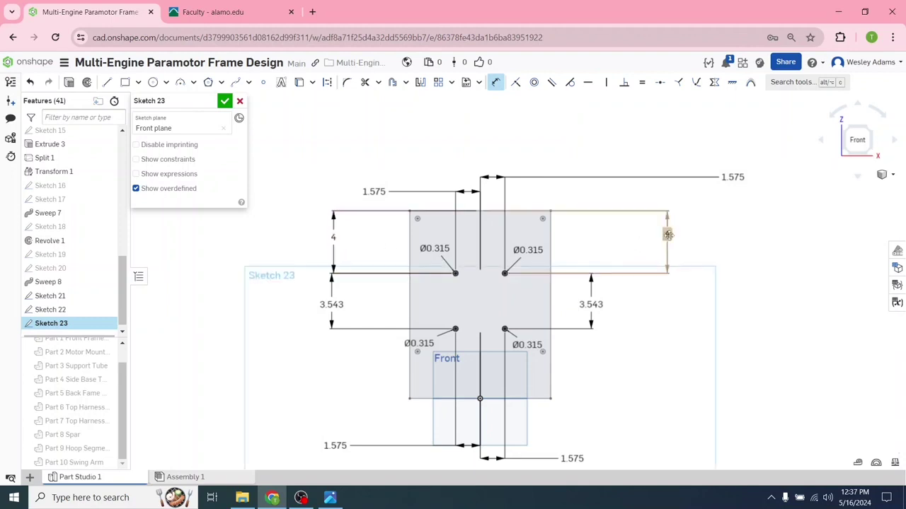
{"action": "left_click_drag", "start_coordinate": [667, 234], "coordinate": [671, 243]}
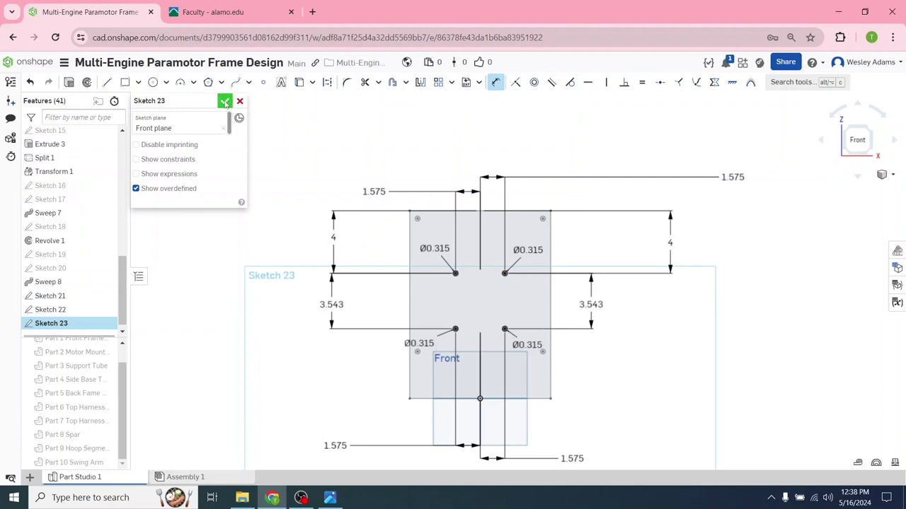
- Close Sketch 23 and extrude the Sketch 21 profile 0.5 in deep in isometric view
{"action": "left_click", "coordinate": [225, 101]}
{"action": "key", "text": "shift+7"}
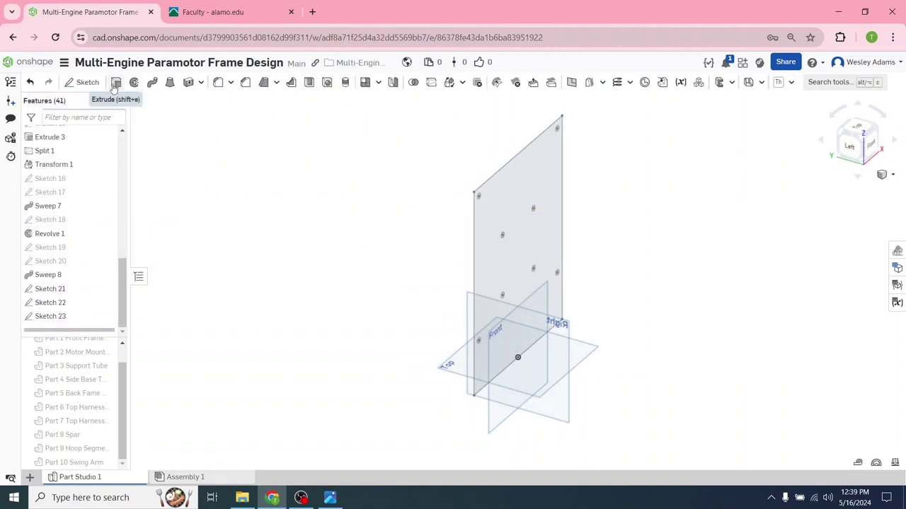
{"action": "left_click", "coordinate": [116, 82]}
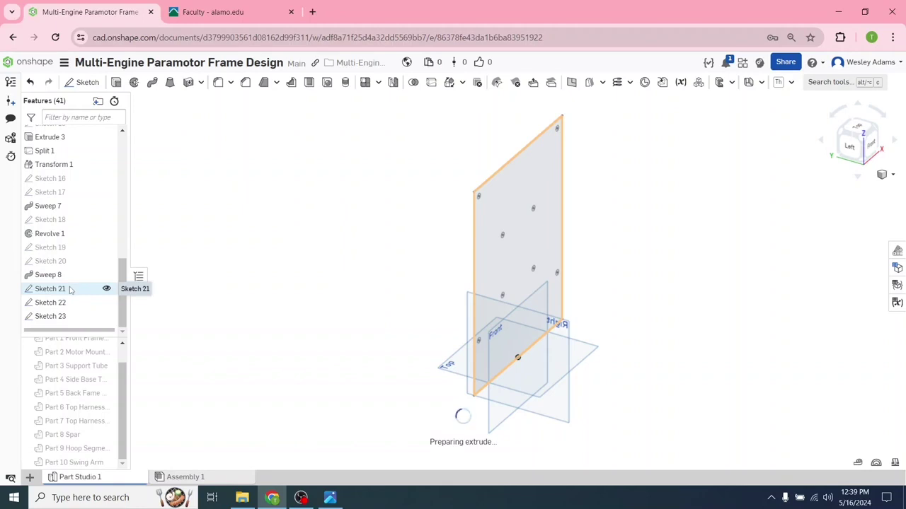
{"action": "left_click", "coordinate": [70, 288]}
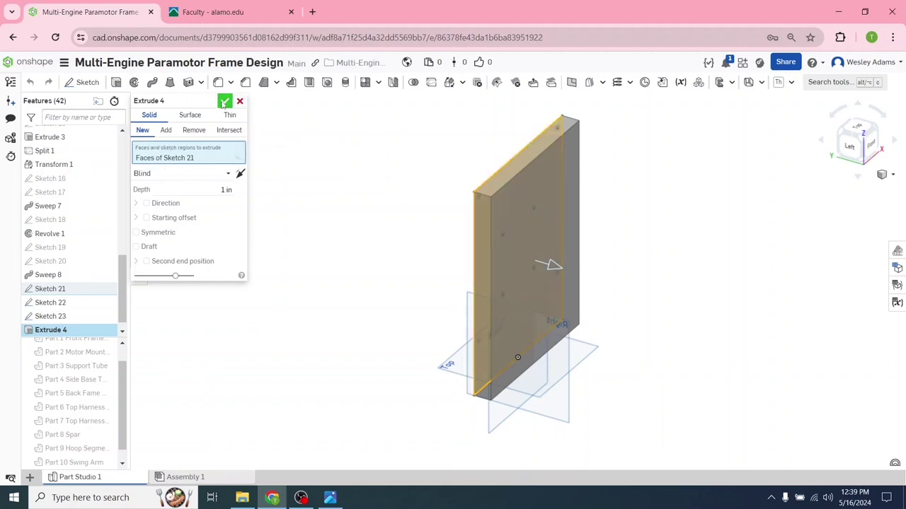
{"action": "left_click", "coordinate": [223, 190]}
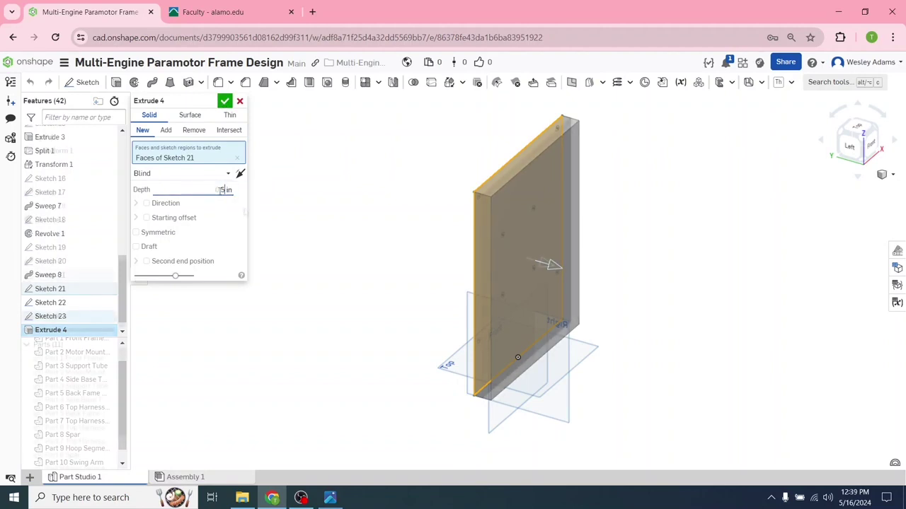
{"action": "type", "text": "0.5"}
{"action": "key", "text": "Return"}
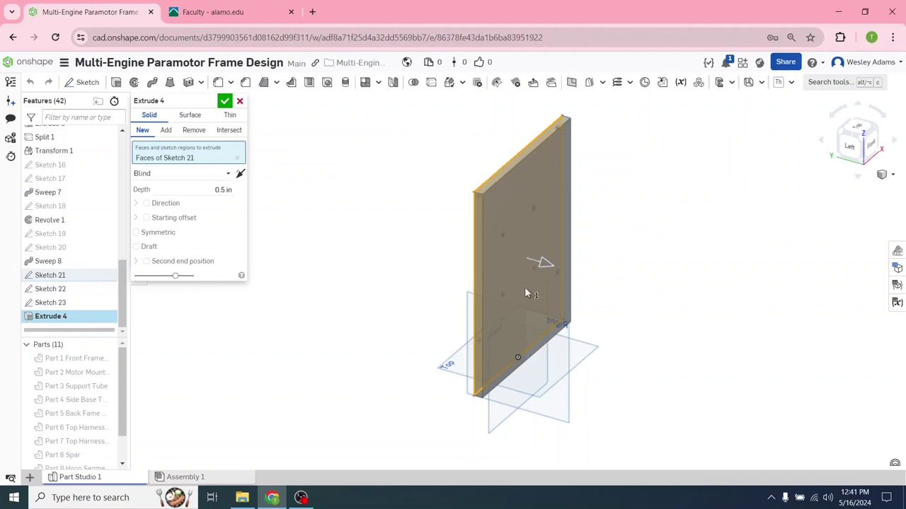
- Commit the 0.5 in plate, then cut the Sketch 22 holes through it with a symmetric Remove extrude
{"action": "key", "text": "Return"}
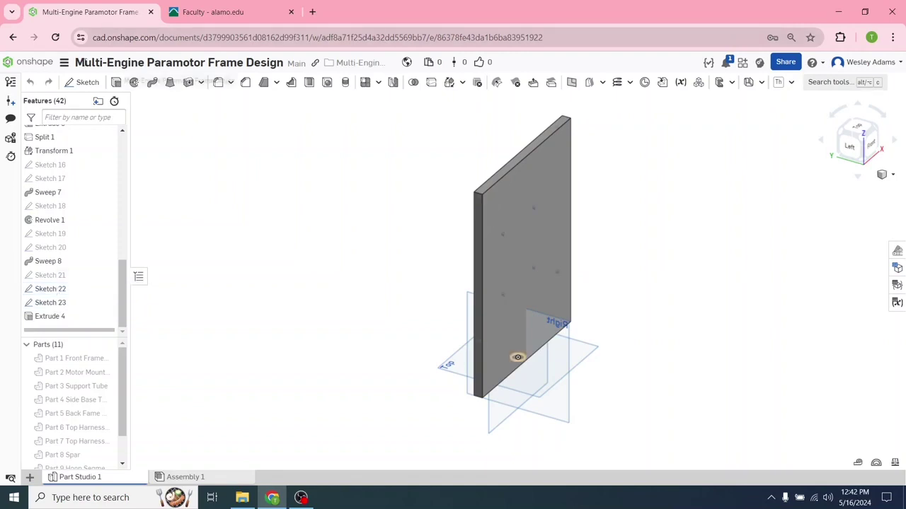
{"action": "left_click", "coordinate": [116, 82]}
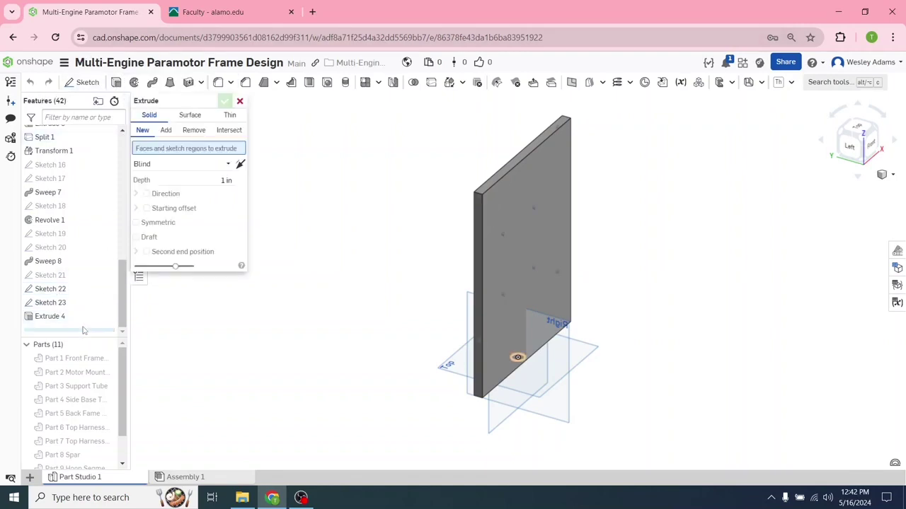
{"action": "left_click", "coordinate": [62, 296]}
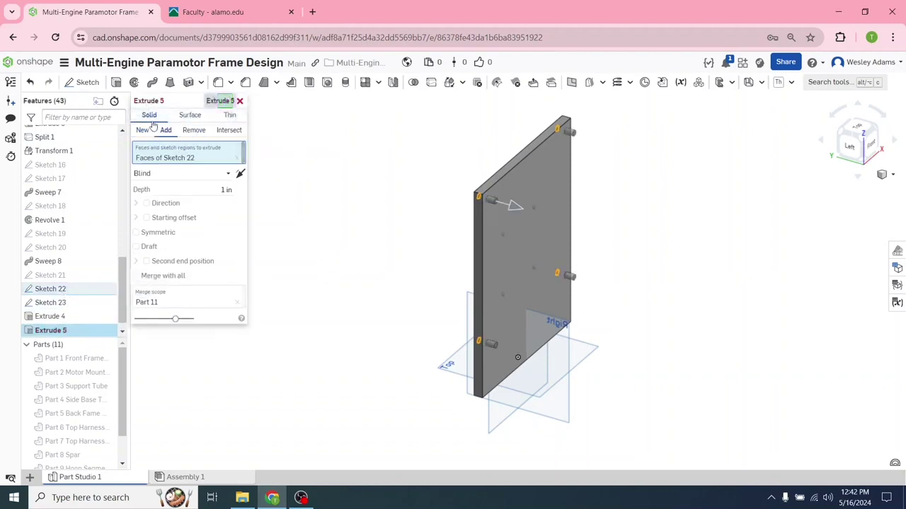
{"action": "left_click", "coordinate": [195, 130]}
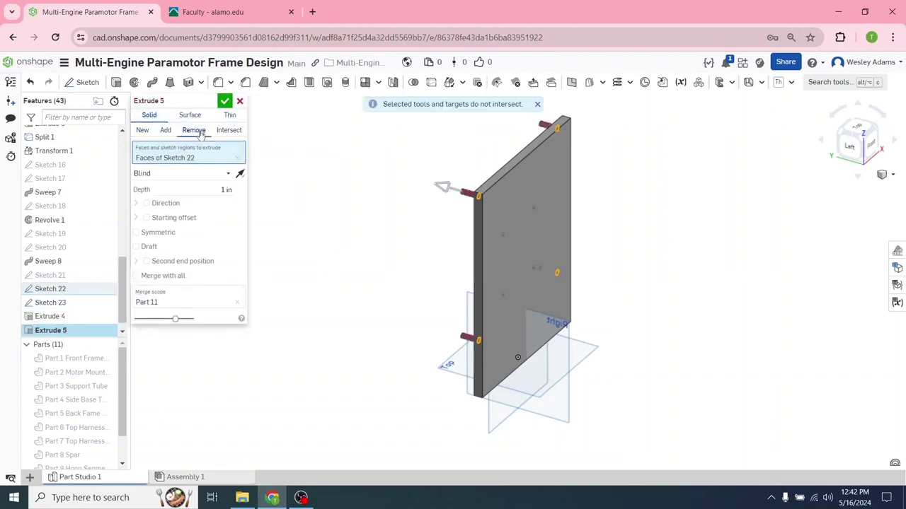
{"action": "left_click", "coordinate": [136, 232]}
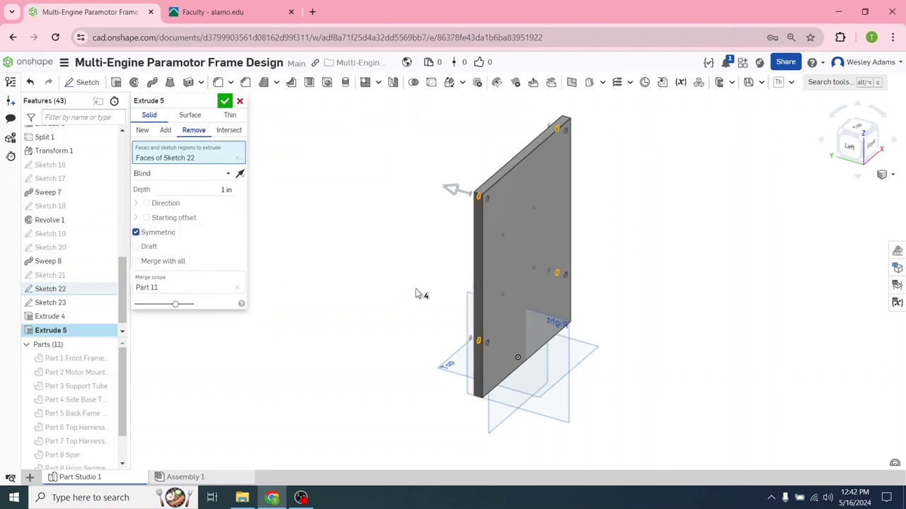
{"action": "right_click_drag", "start_coordinate": [414, 298], "coordinate": [370, 293]}
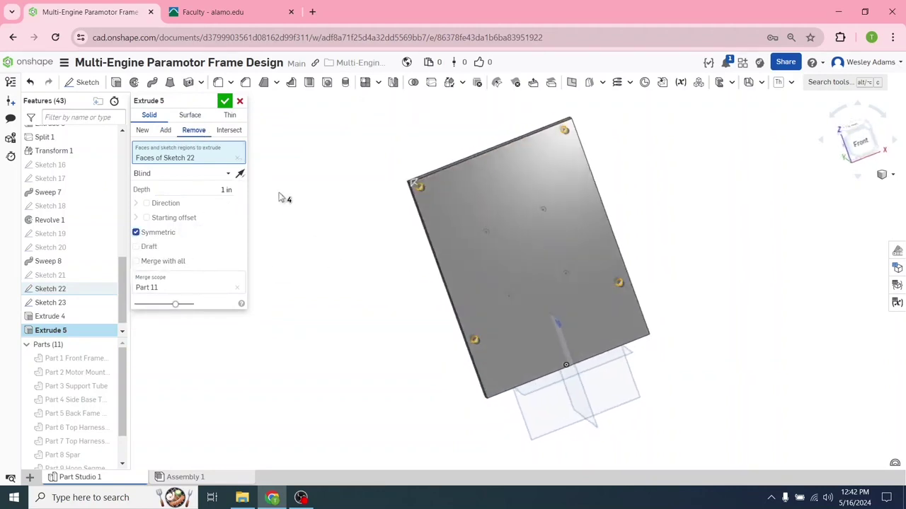
{"action": "right_click_drag", "start_coordinate": [315, 276], "coordinate": [354, 269]}
{"action": "left_click", "coordinate": [226, 101]}
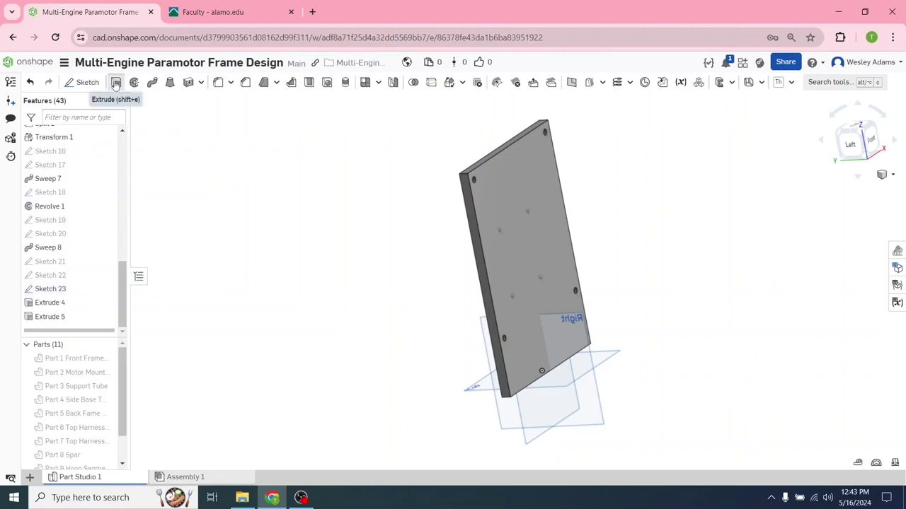
- Set up a symmetric Remove extrude using the Sketch 23 hole faces
{"action": "left_click", "coordinate": [116, 83]}
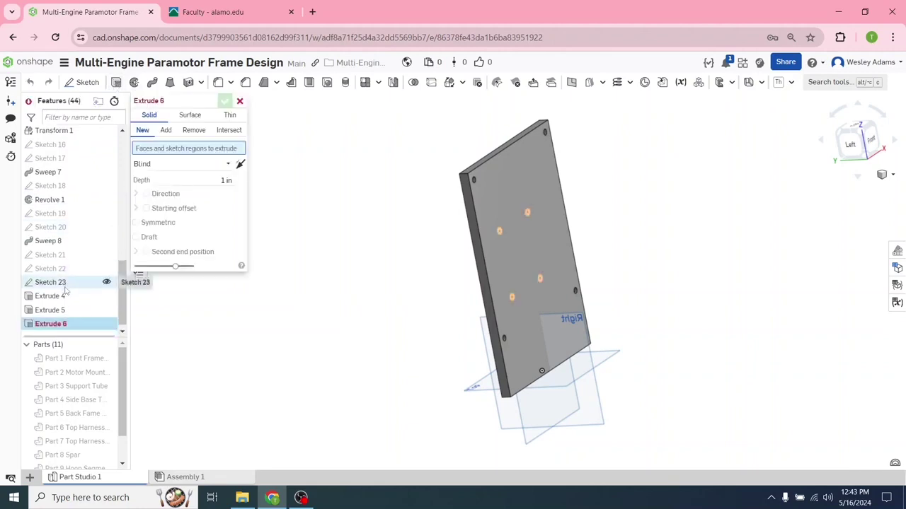
{"action": "left_click", "coordinate": [64, 285]}
{"action": "left_click", "coordinate": [166, 130]}
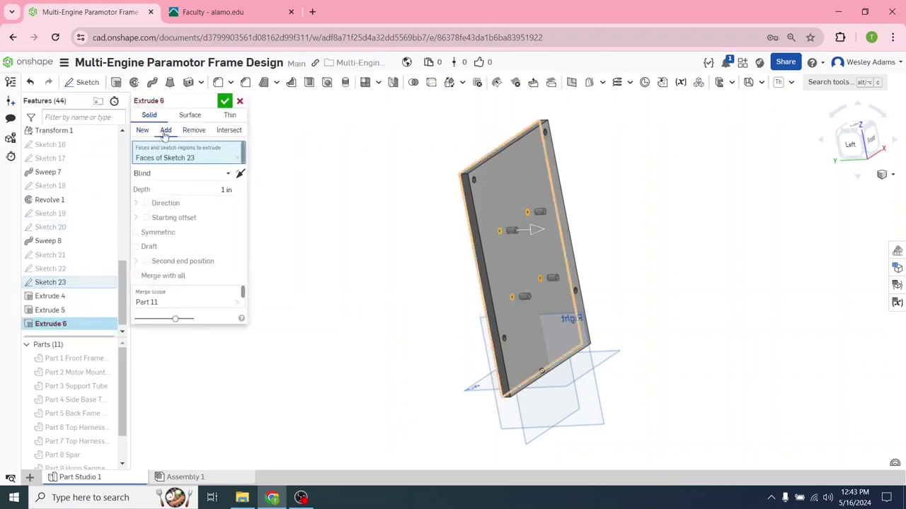
{"action": "left_click", "coordinate": [194, 130]}
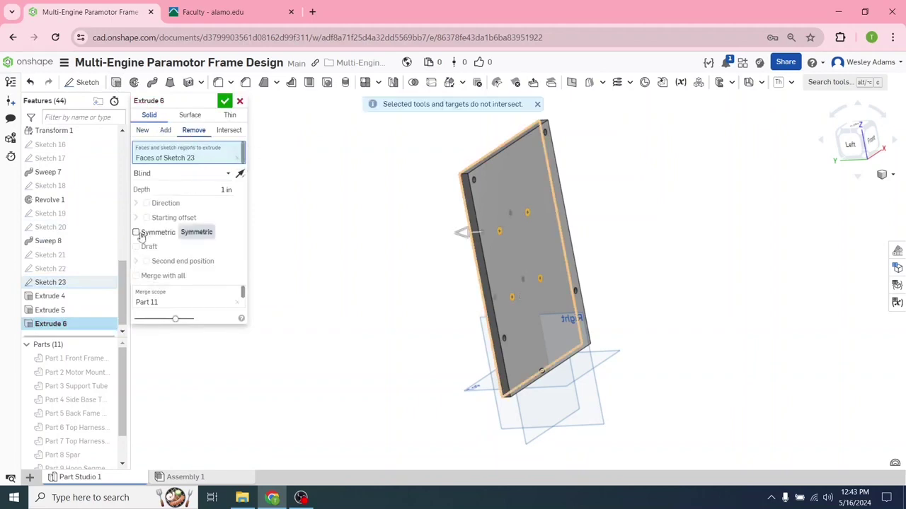
{"action": "left_click", "coordinate": [137, 233]}
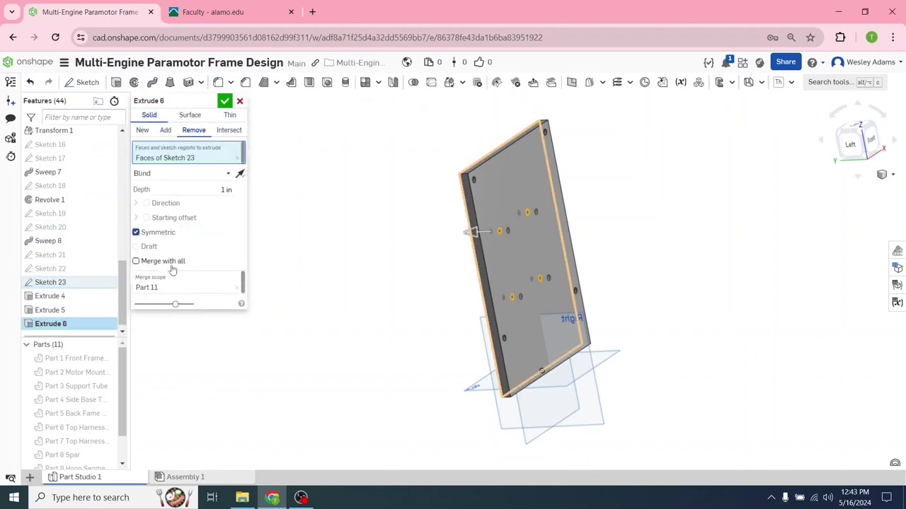
- Accept the Sketch 23 hole cut and colour Part 11 light silver-grey (EAEAEA)
{"action": "left_click", "coordinate": [224, 104]}
{"action": "scroll", "coordinate": [71, 425], "scroll_direction": "down", "scroll_amount": 2}
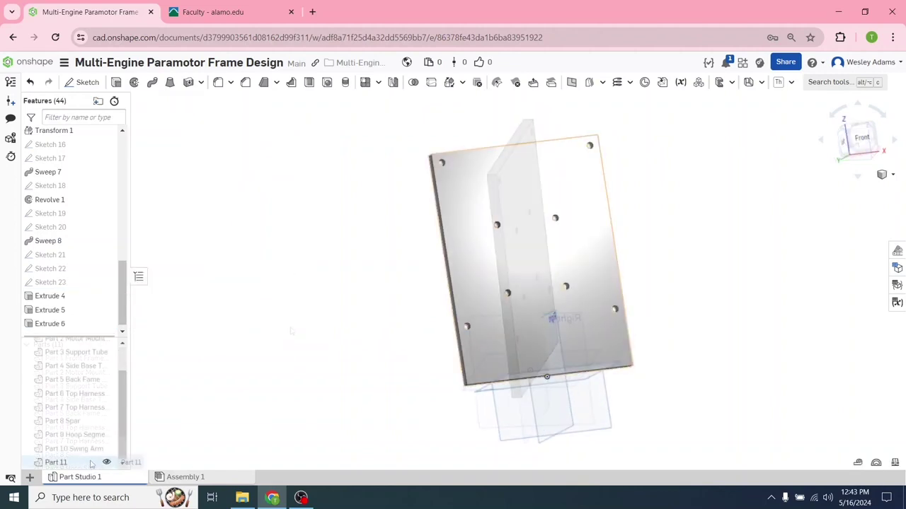
{"action": "right_click", "coordinate": [86, 465]}
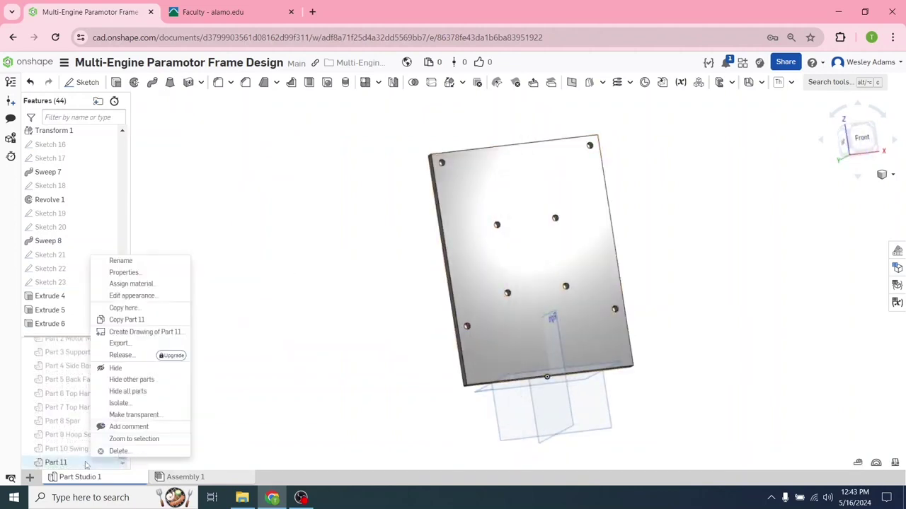
{"action": "left_click", "coordinate": [145, 300]}
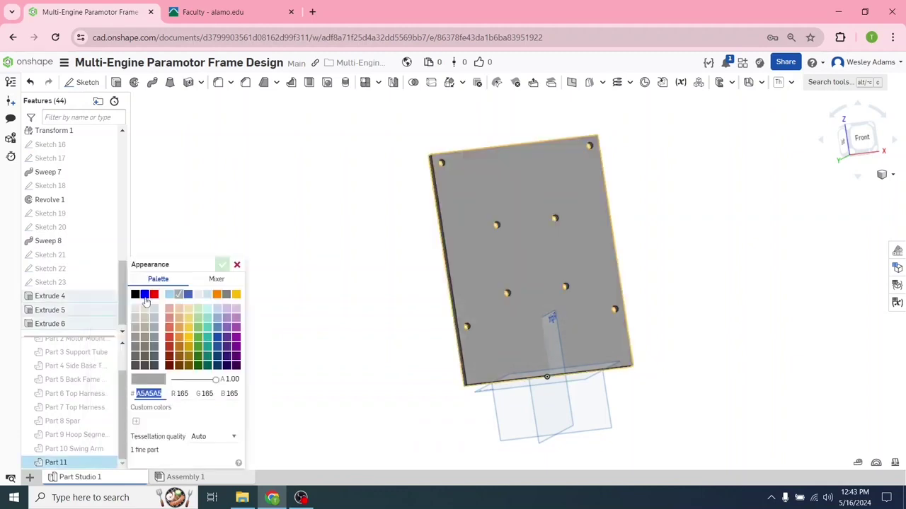
{"action": "left_click", "coordinate": [202, 296]}
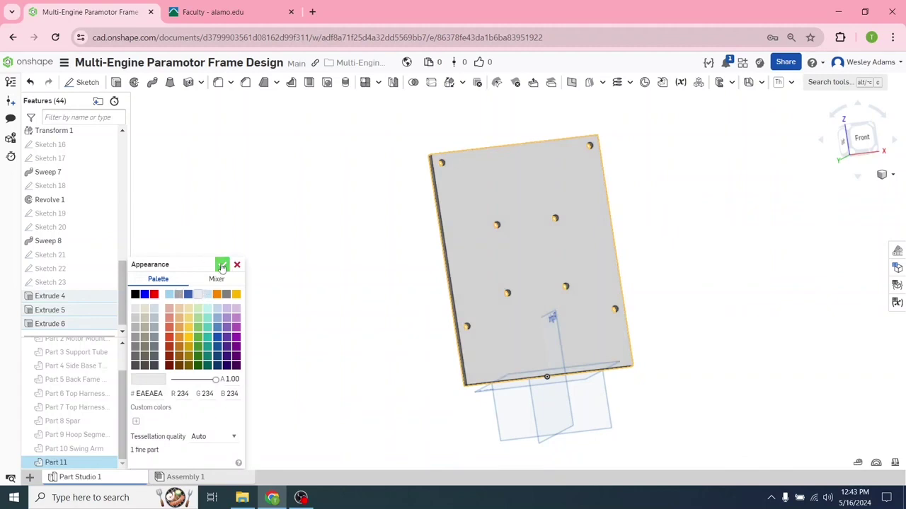
{"action": "left_click", "coordinate": [222, 265]}
- Rename Part 11 by appending 'Engine Mount' to its name
{"action": "right_click", "coordinate": [76, 464]}
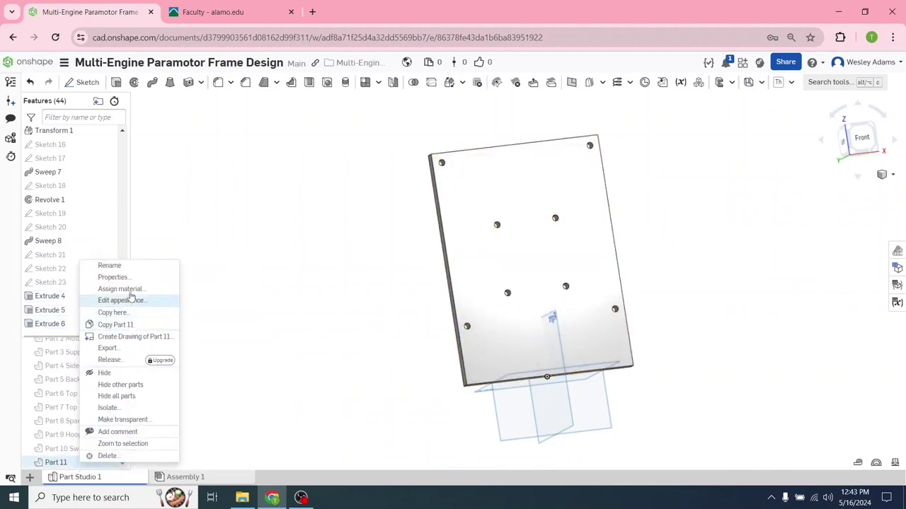
{"action": "left_click", "coordinate": [129, 268]}
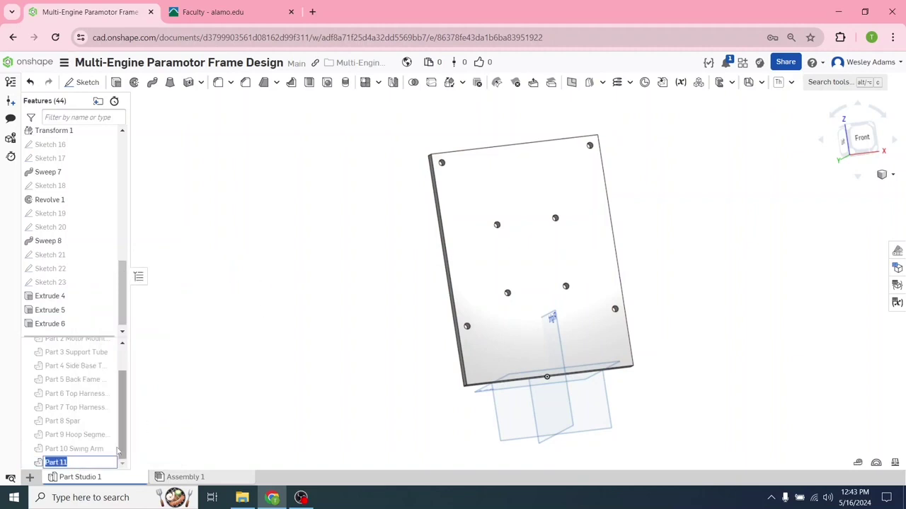
{"action": "left_click", "coordinate": [81, 461]}
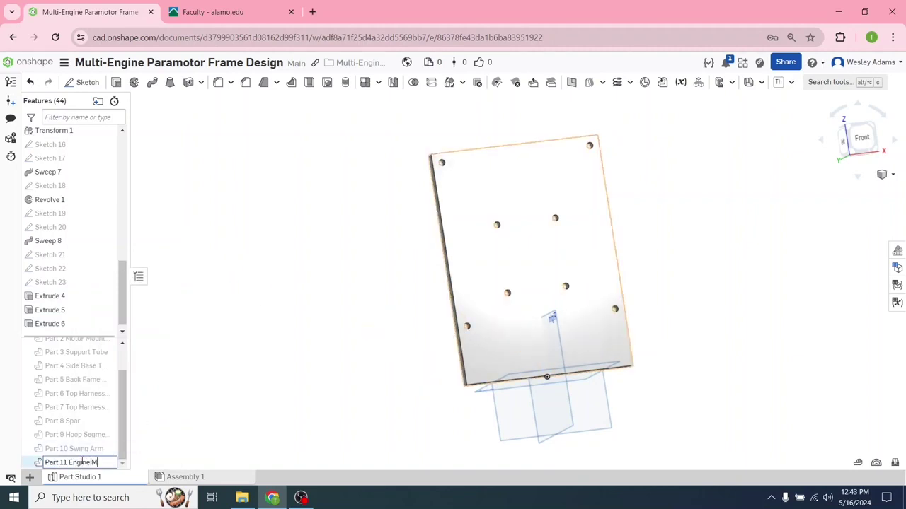
{"action": "type", "text": "Engine Mount"}
{"action": "key", "text": "Return"}
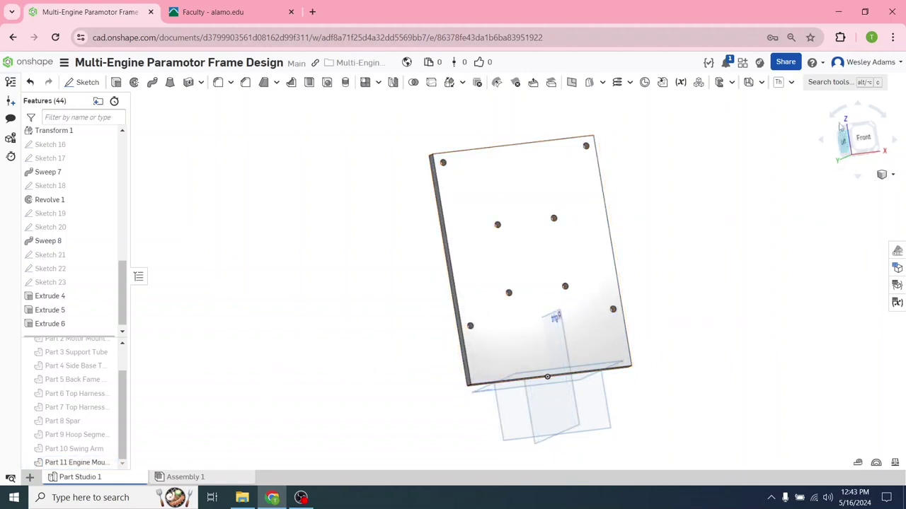